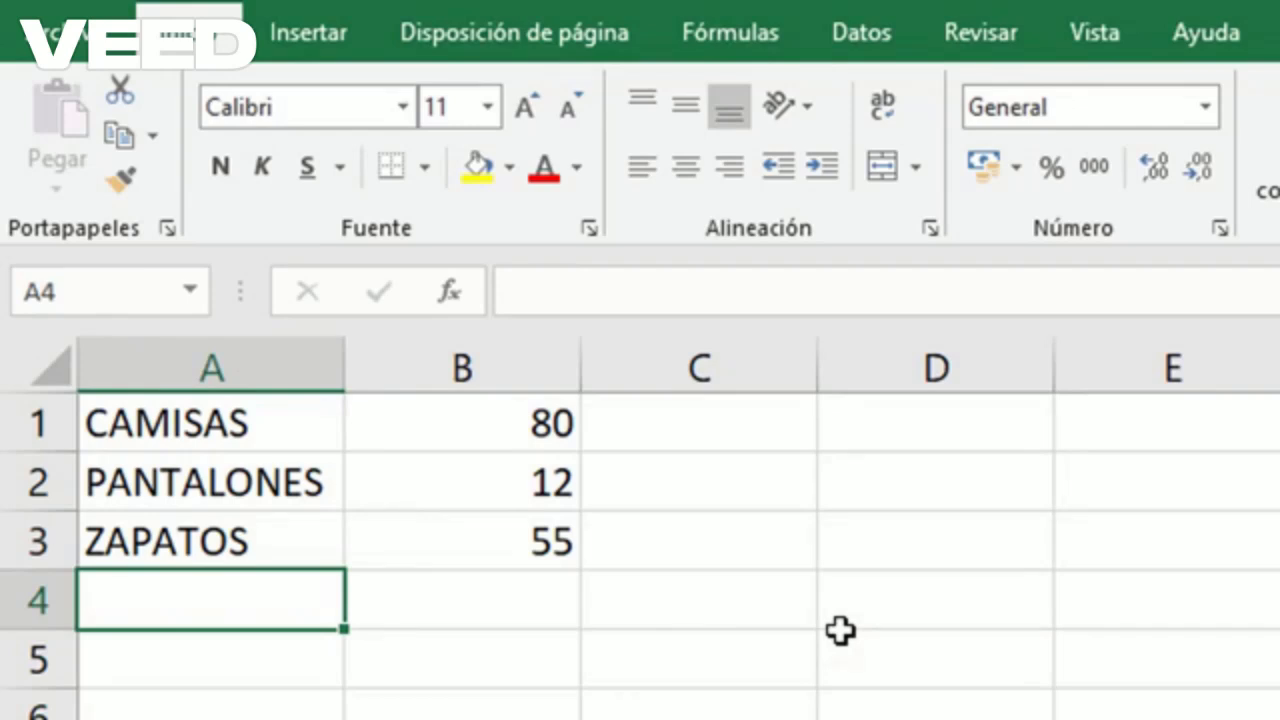
Enter ZAPATOS and 55 together in cell A4, separated by spaces, and check the contents of A4 and B4.
type("ZAPATOS            55")
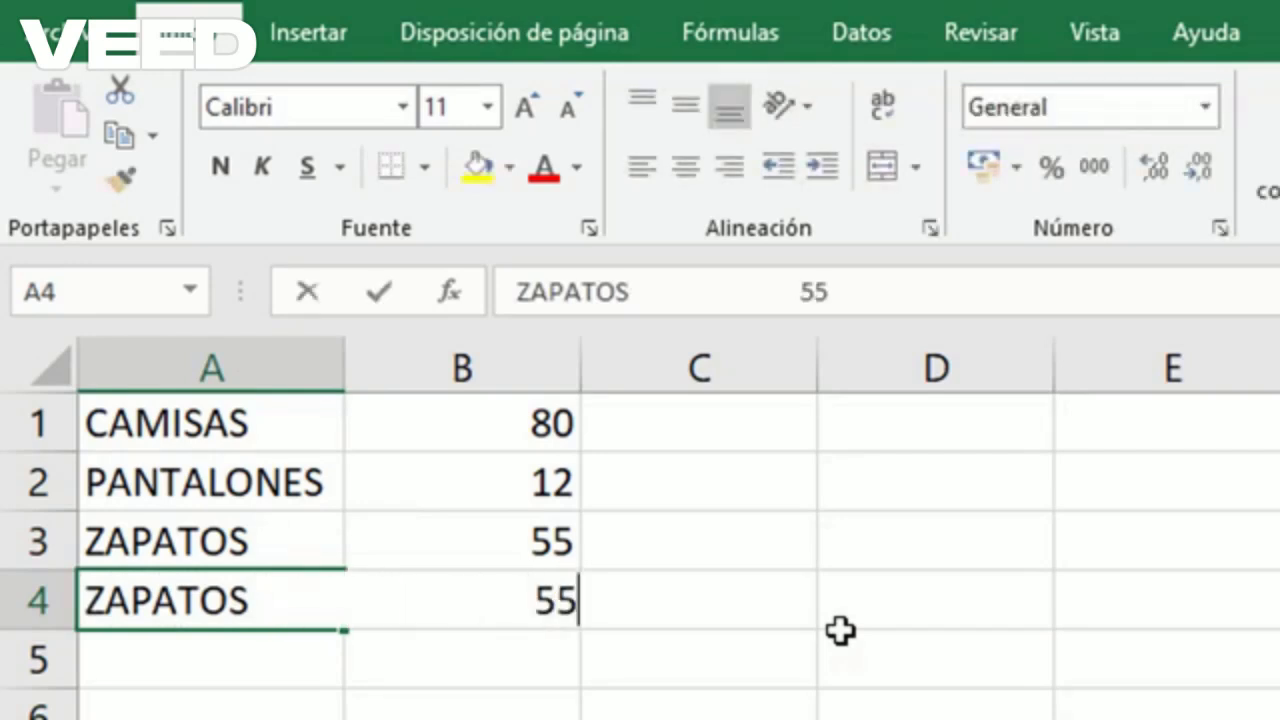
key("Return")
key("Up")
key("Down")
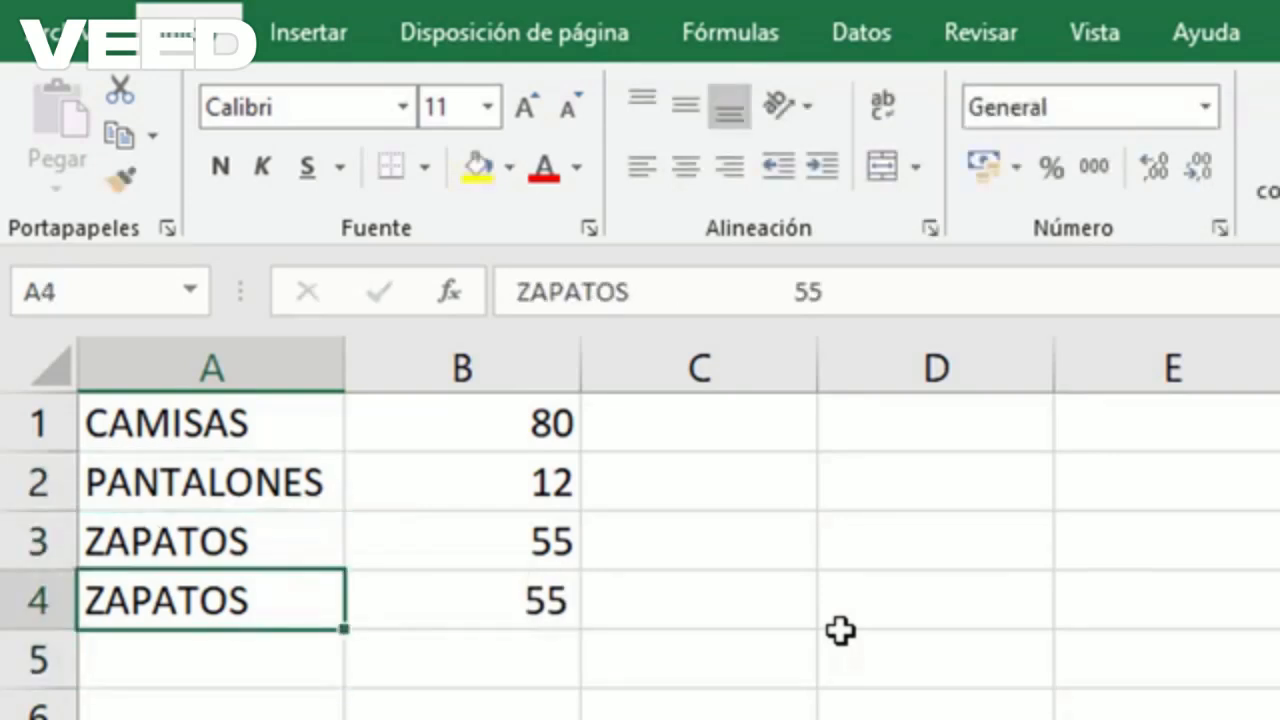
key("Right")
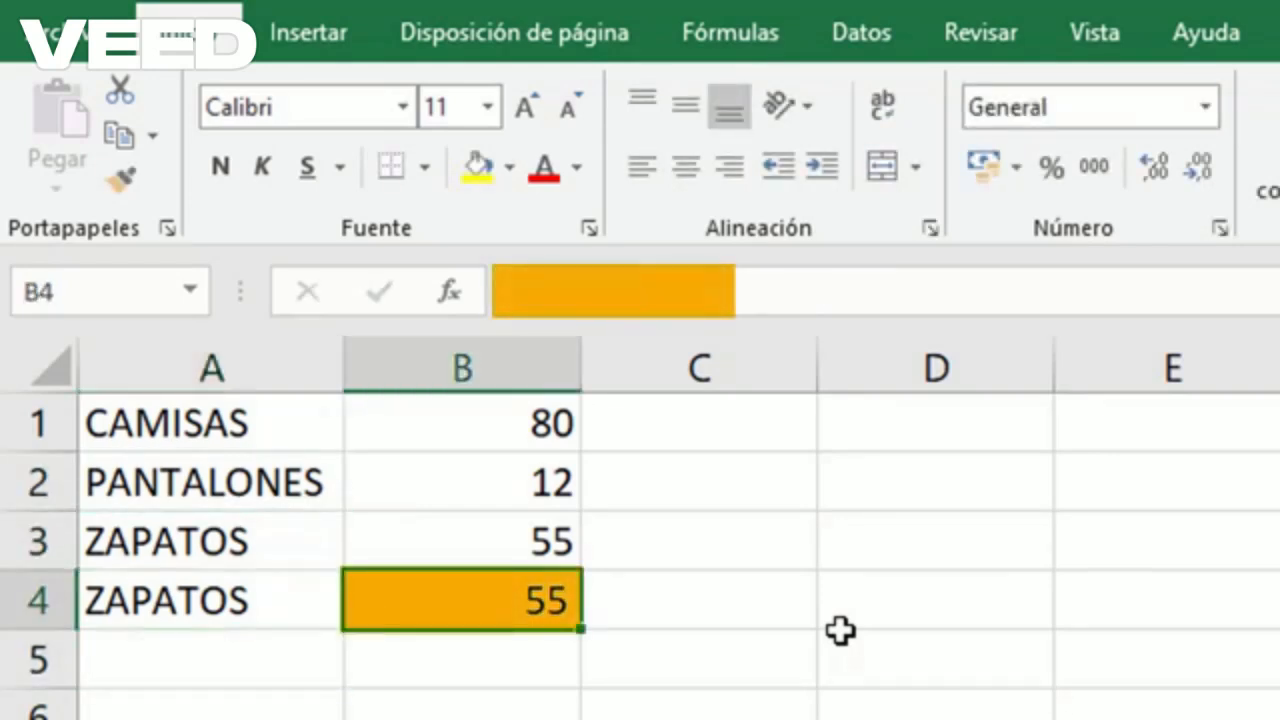
Clear the contents of cells A4 and B4.
left_click(237, 611)
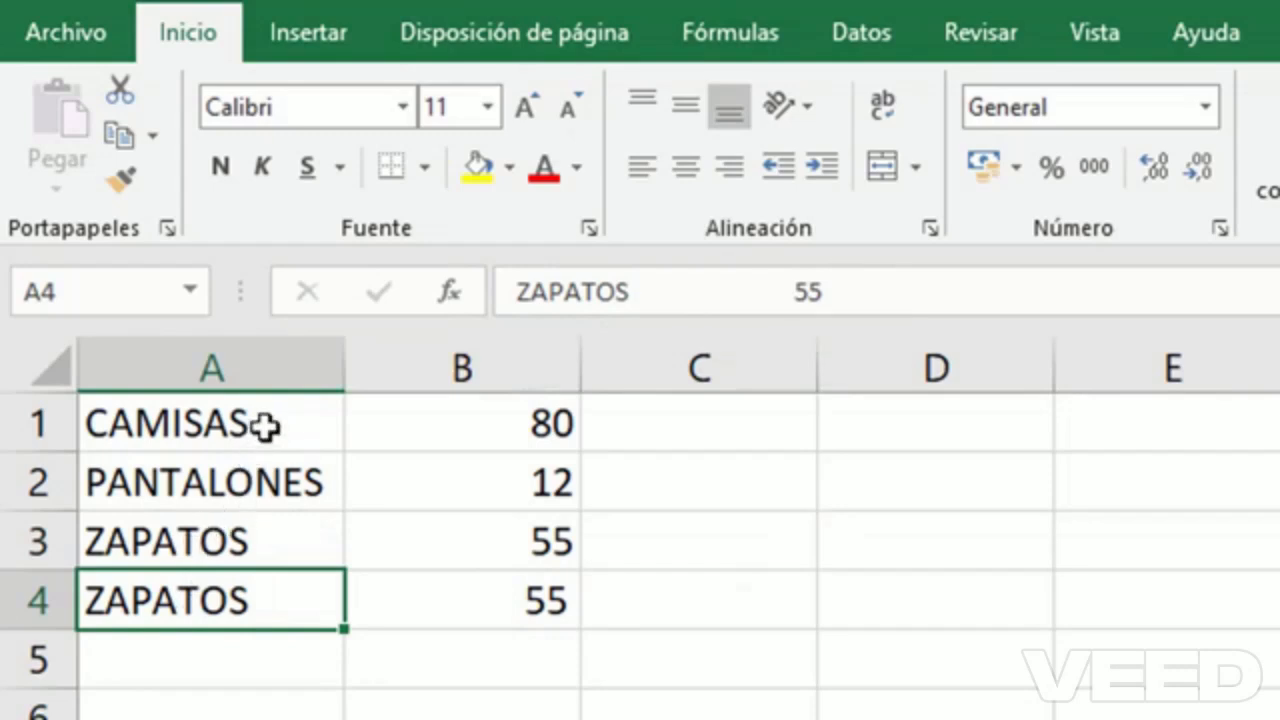
key("shift+Right")
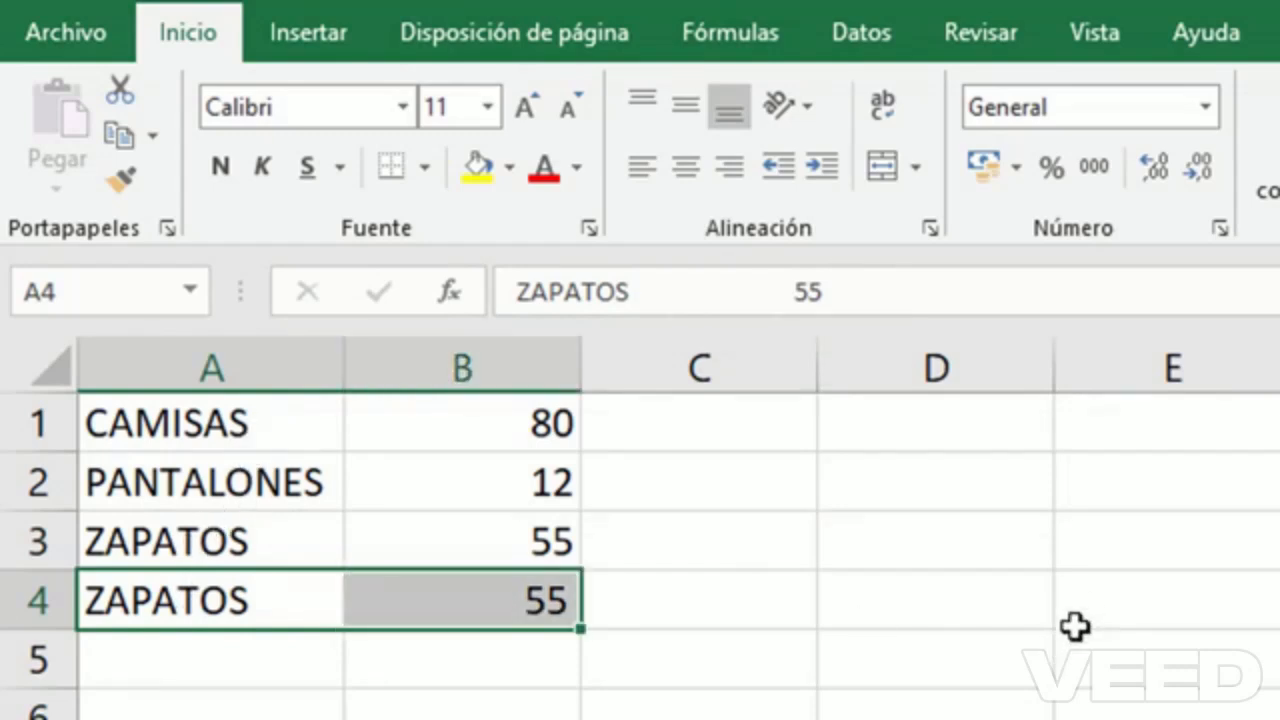
key("Delete")
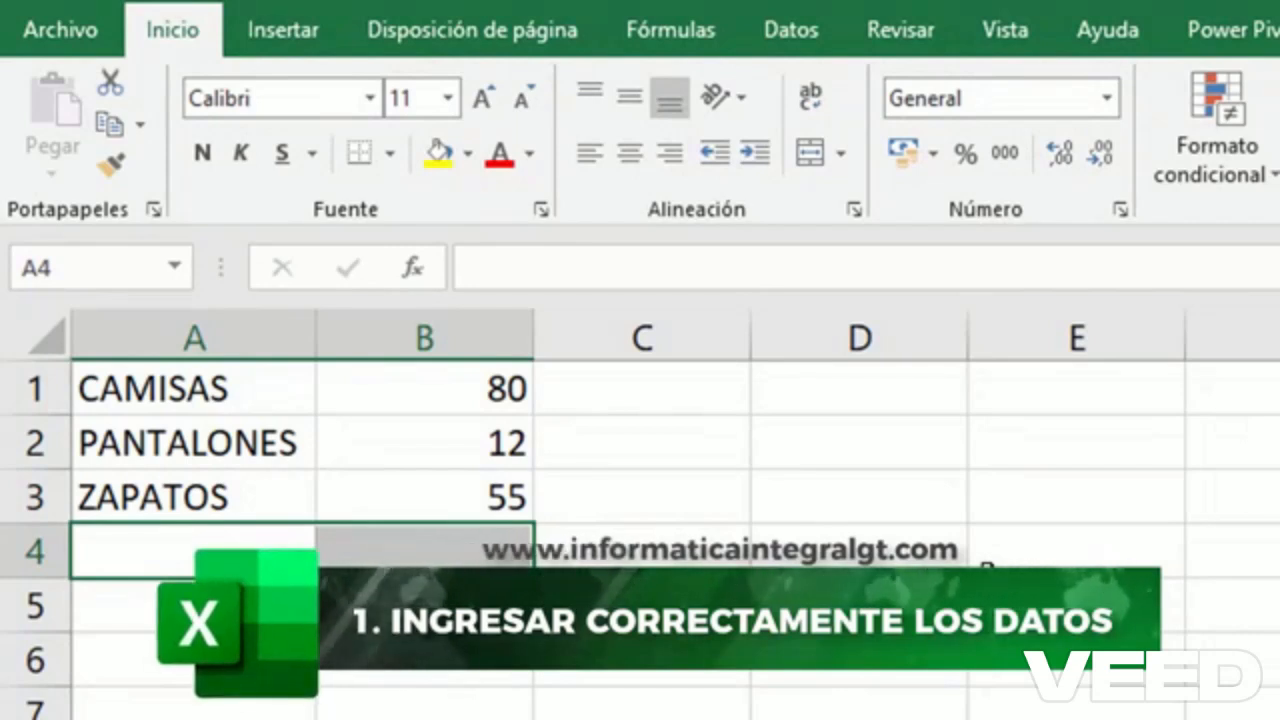
key("Up")
key("Up")
key("Up")
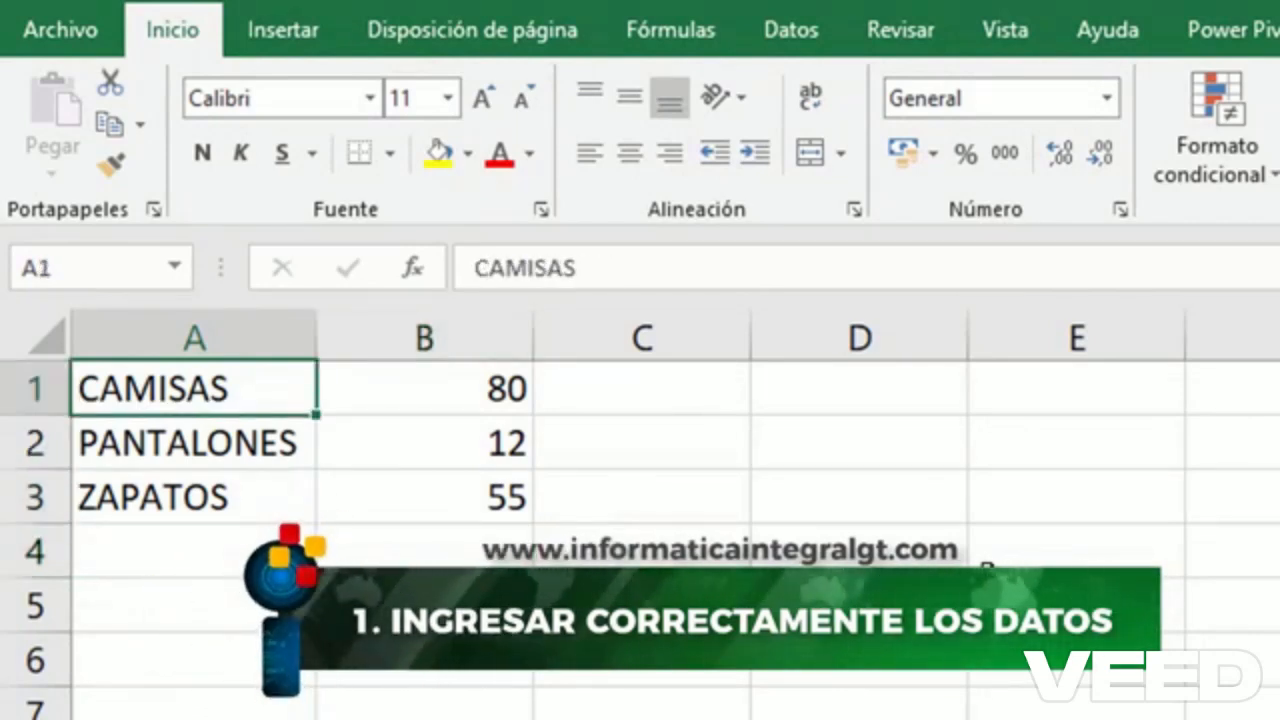
key("Down")
key("Down")
key("Down")
key("Right")
key("Left")
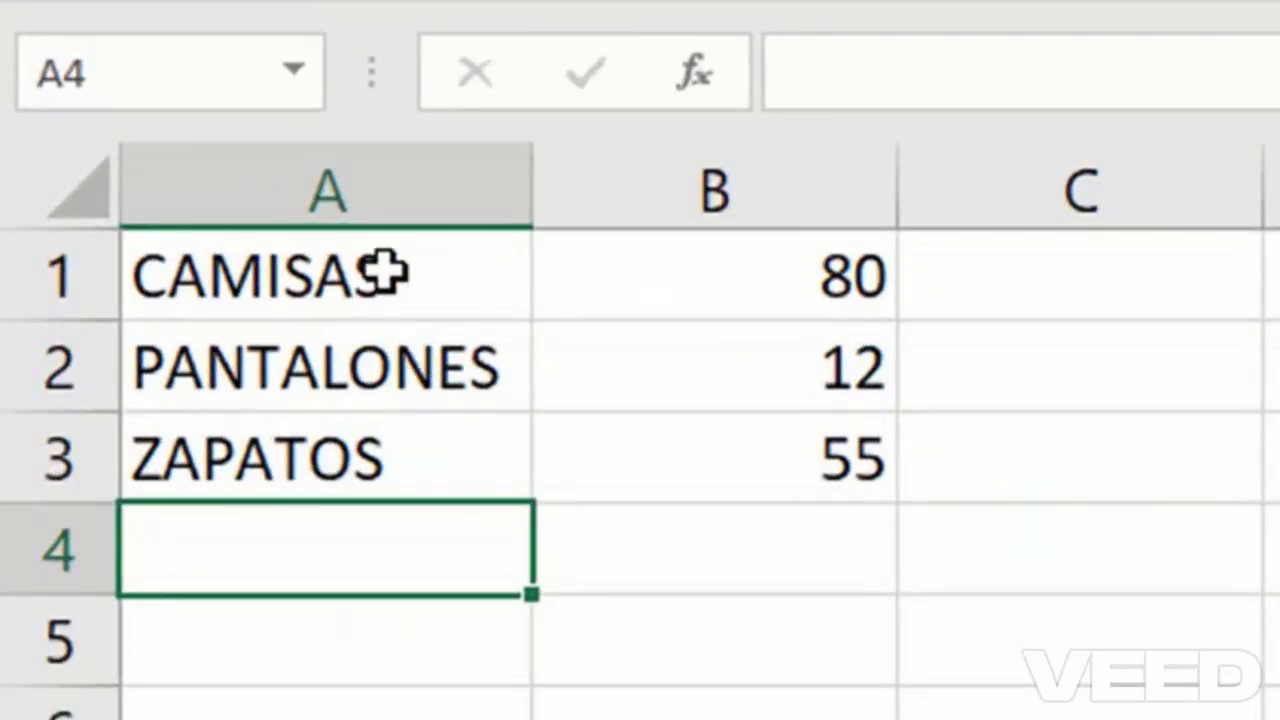
Highlight the product names in A1:A3 and the quantities in B1:B3 in turn.
left_click_drag(385, 275, 354, 455)
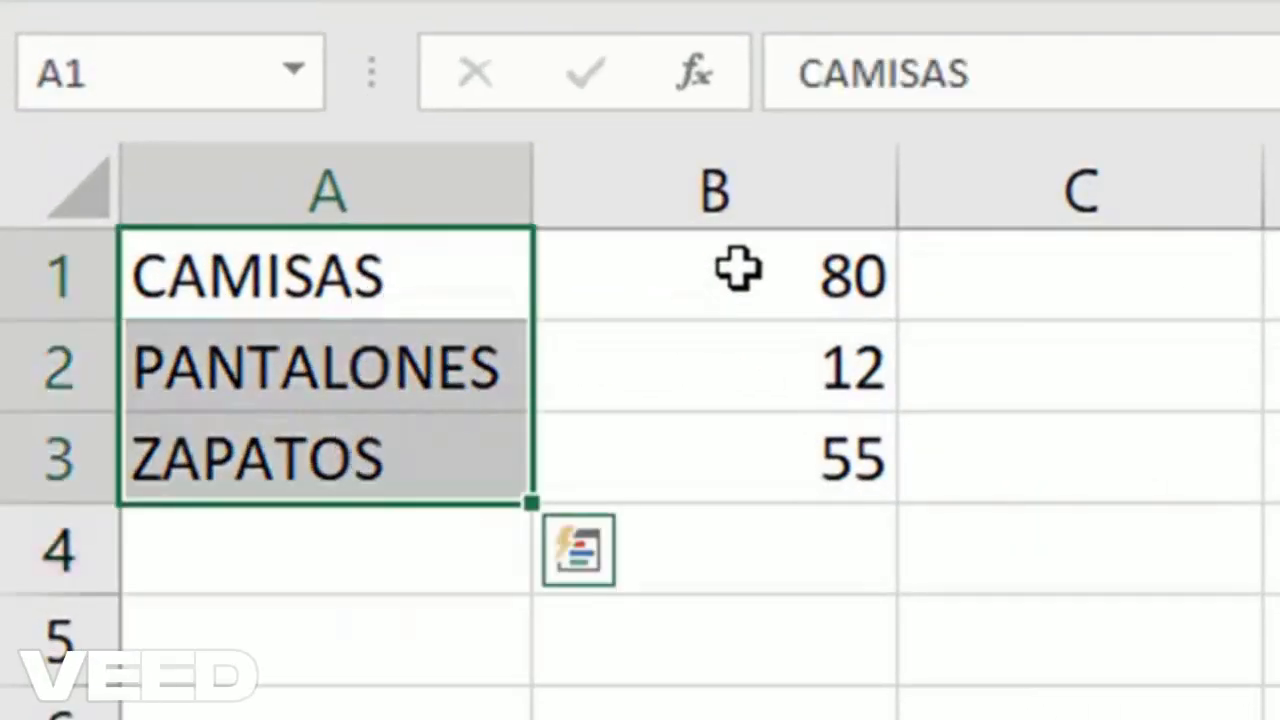
left_click_drag(737, 266, 694, 477)
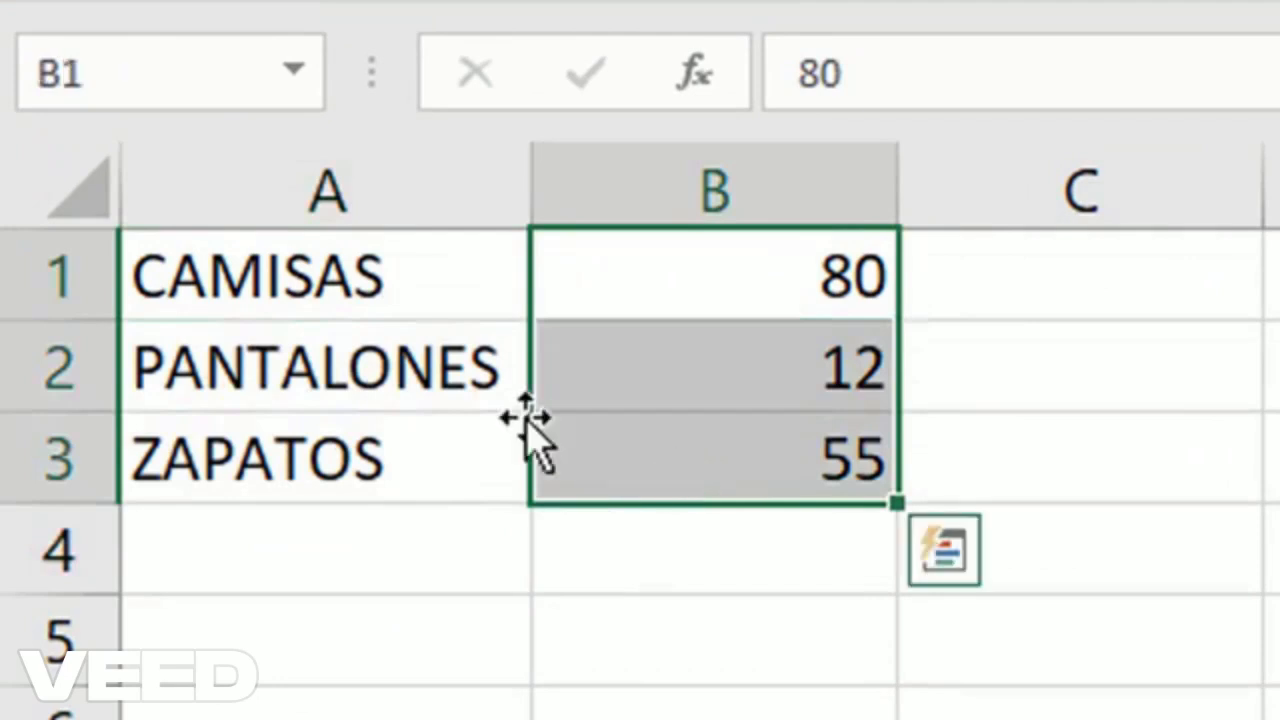
left_click_drag(374, 274, 337, 486)
left_click_drag(737, 307, 700, 474)
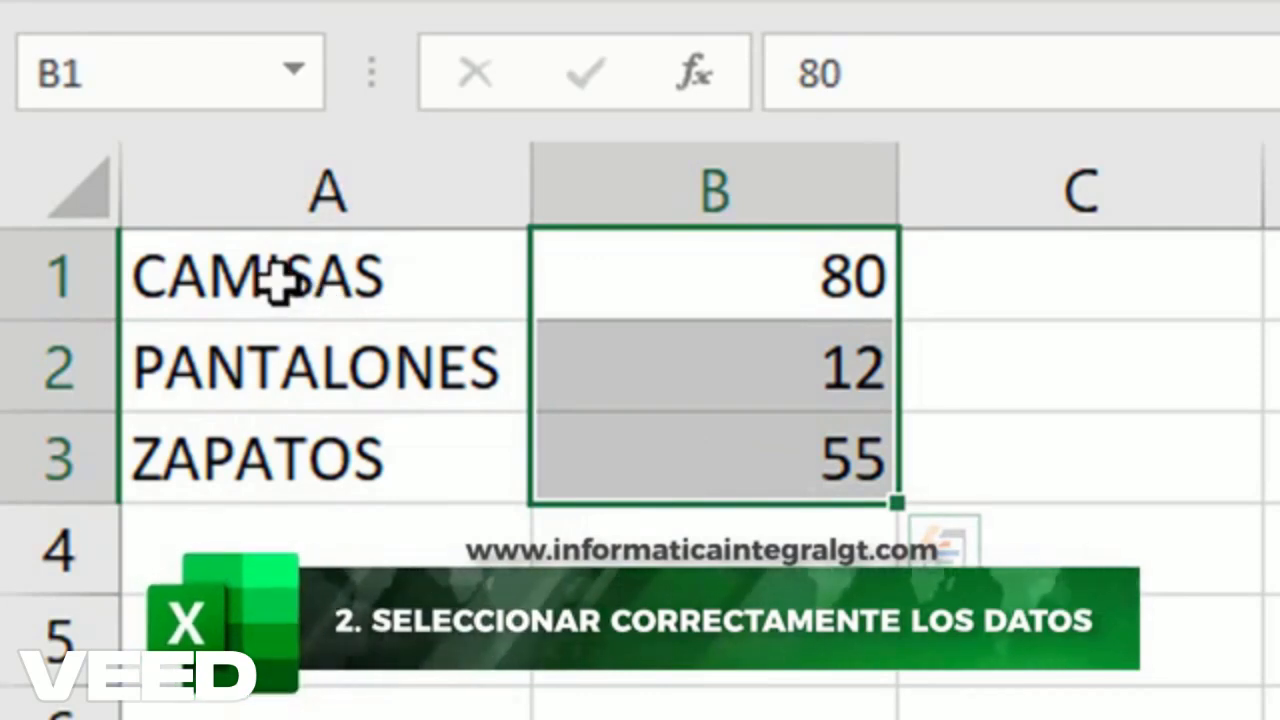
Try selecting the full data range A1:B3 and the partial ranges A1:B2 and A2:B3.
left_click_drag(278, 280, 677, 481)
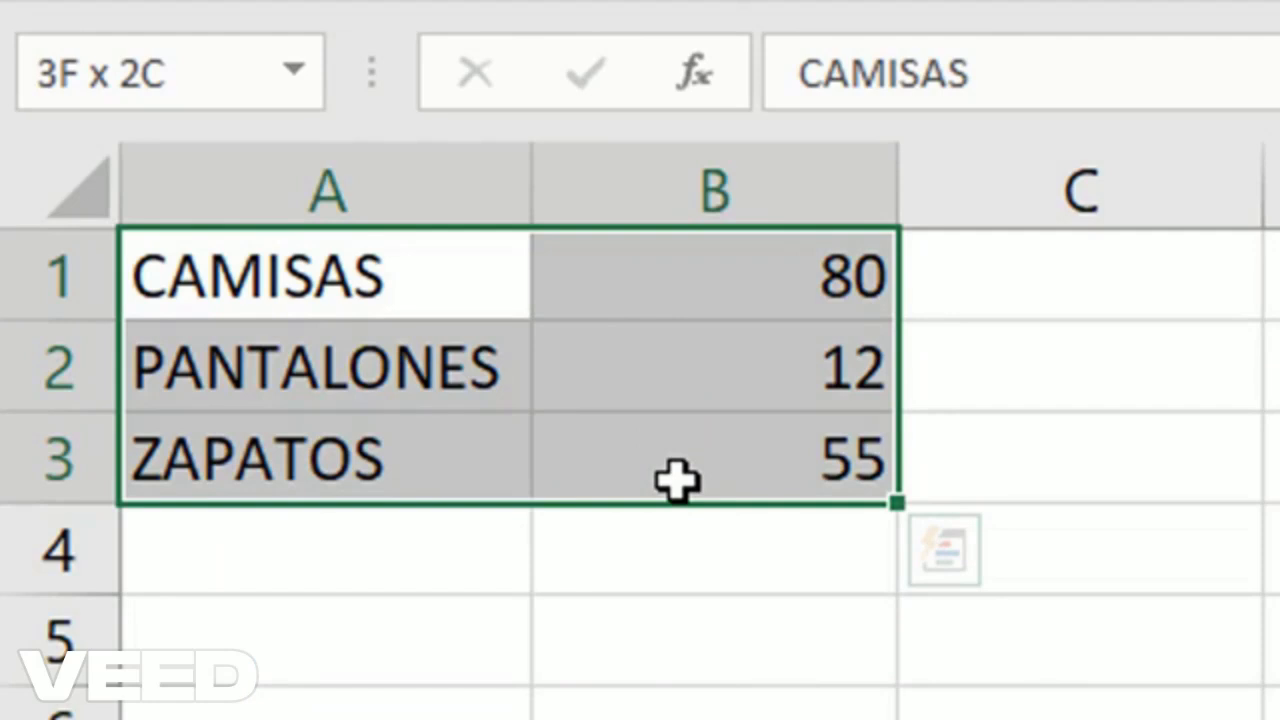
left_click_drag(680, 481, 738, 390)
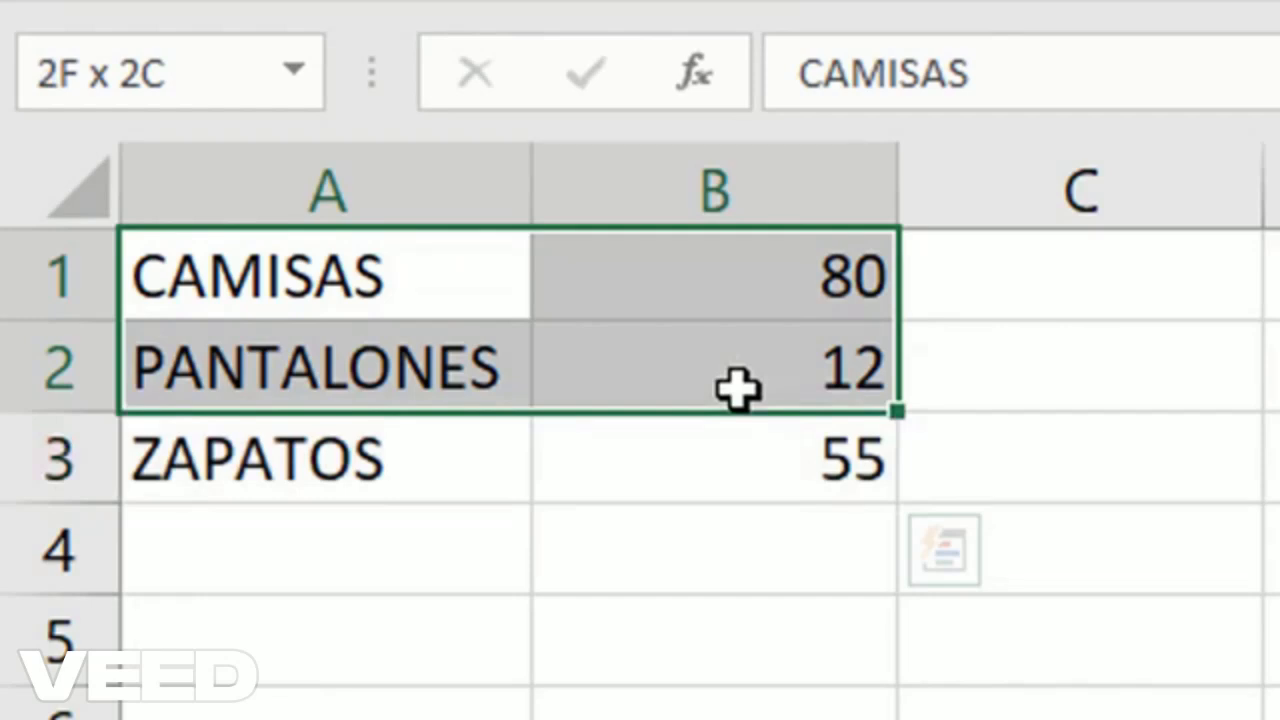
left_click_drag(738, 390, 591, 383)
left_click_drag(393, 372, 733, 461)
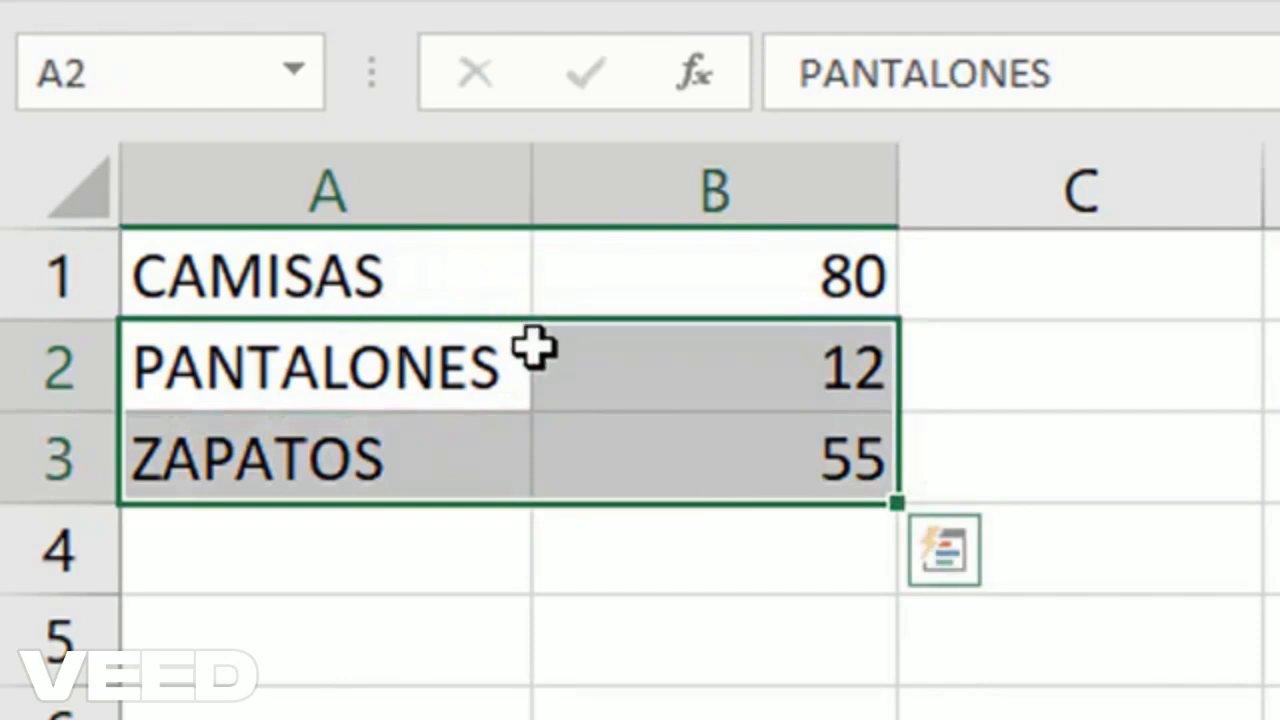
Insert a 2-D clustered column chart from the product names and quantities in A1:B3.
left_click_drag(322, 265, 851, 466)
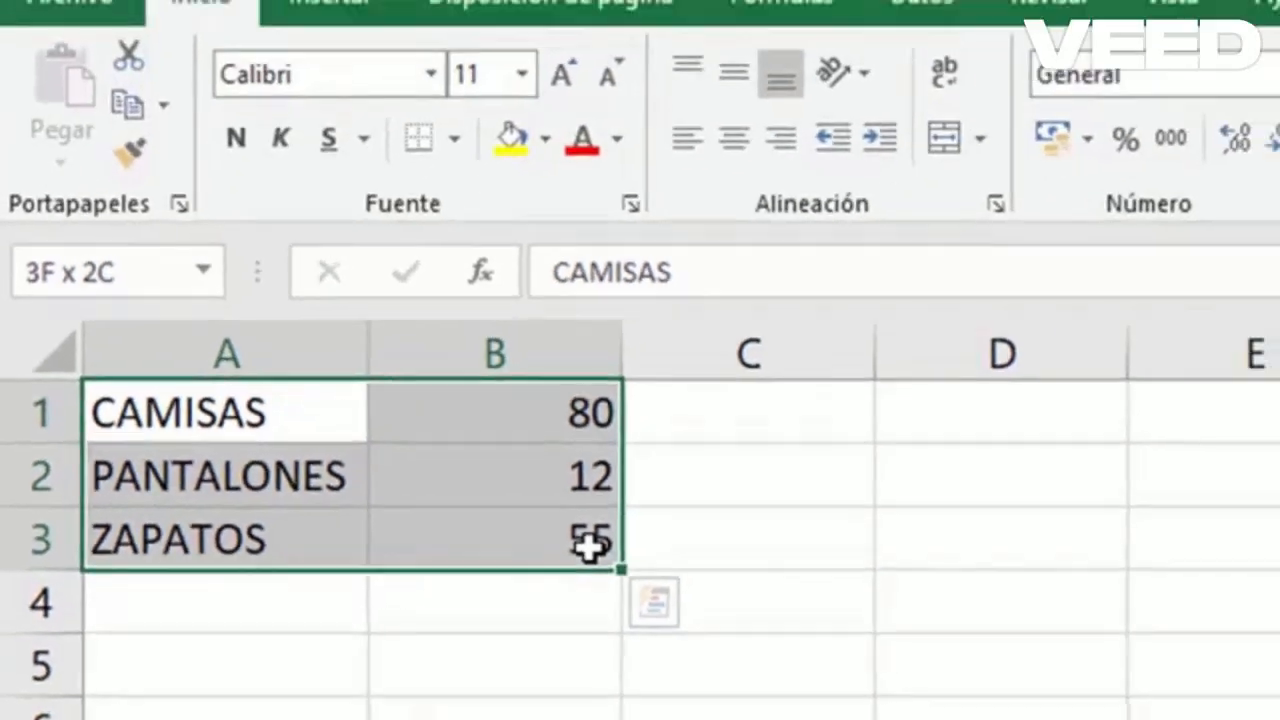
left_click_drag(590, 545, 589, 544)
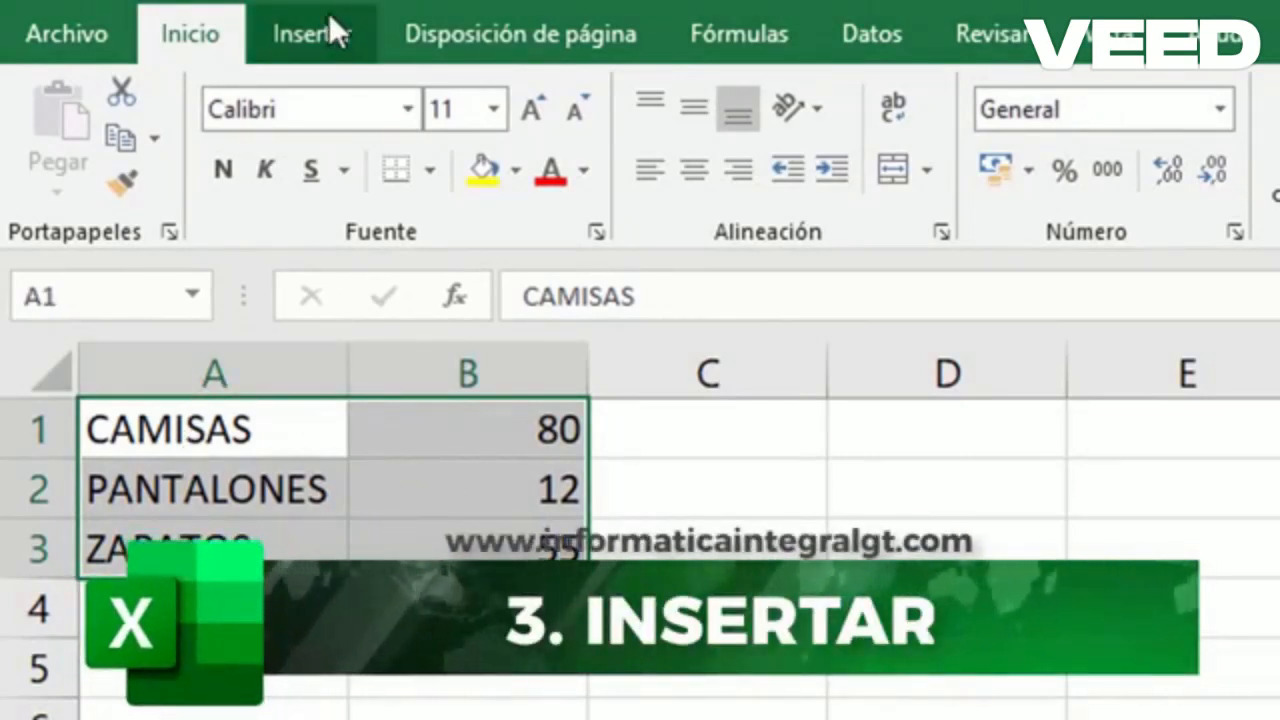
left_click(307, 33)
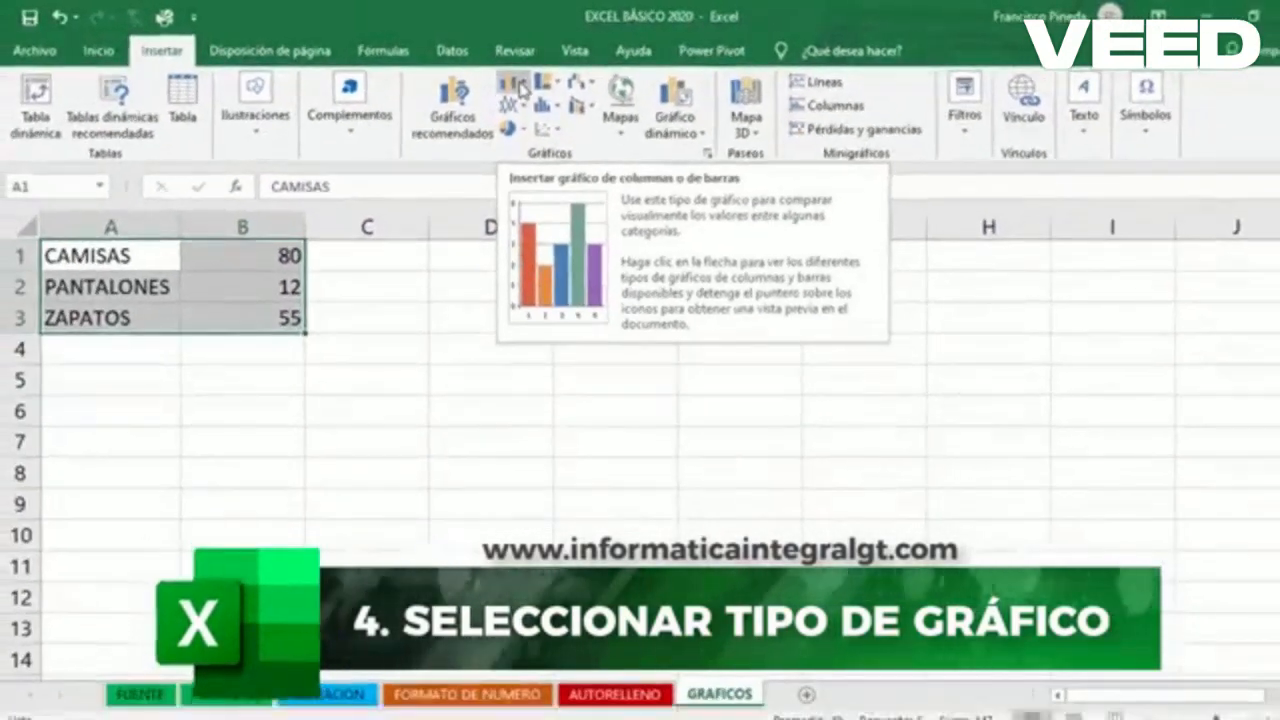
left_click(521, 90)
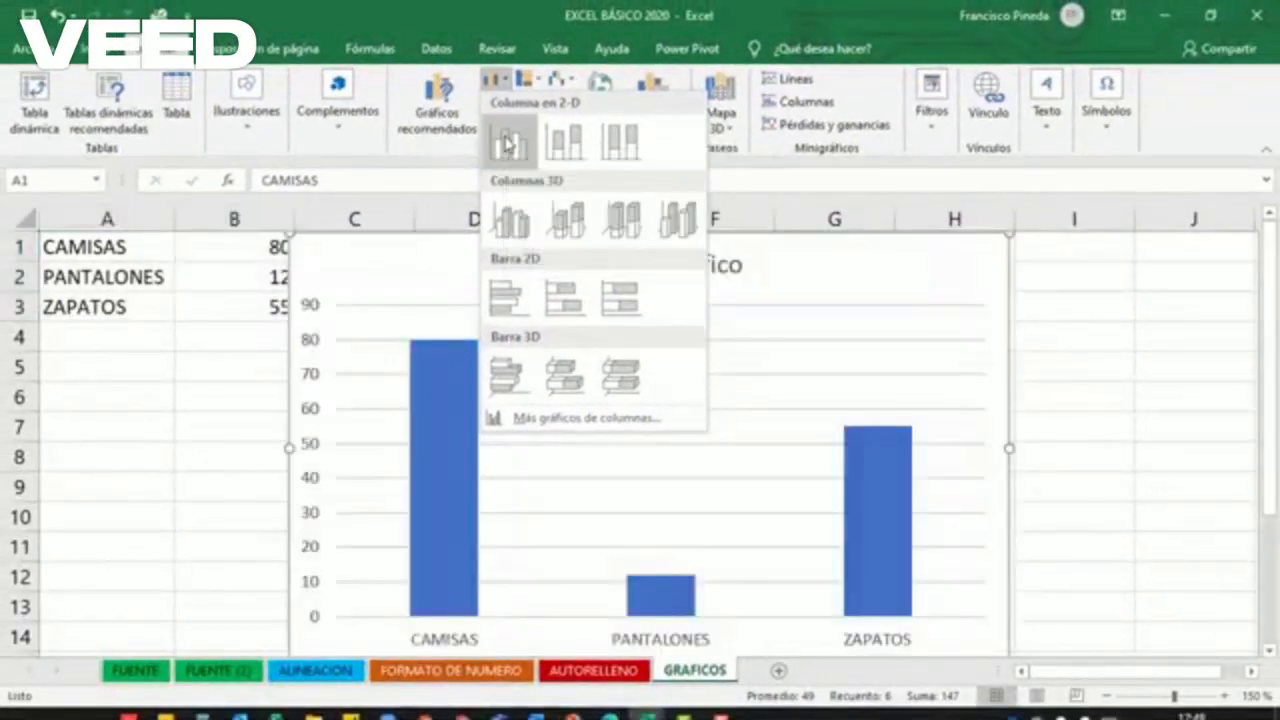
left_click(507, 143)
Move and resize the chart so it sits beside the data, starting in column C.
left_click_drag(957, 257, 1027, 271)
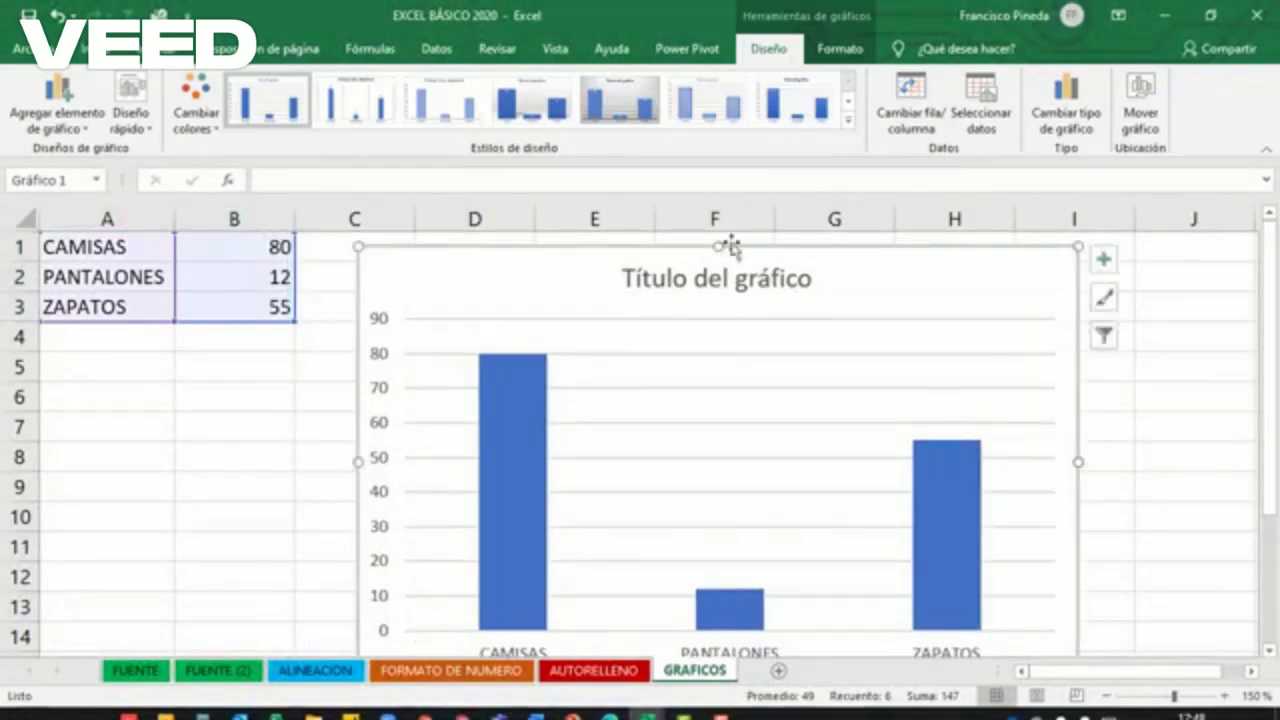
left_click_drag(358, 247, 508, 441)
left_click_drag(620, 451, 492, 259)
left_click_drag(951, 491, 1082, 605)
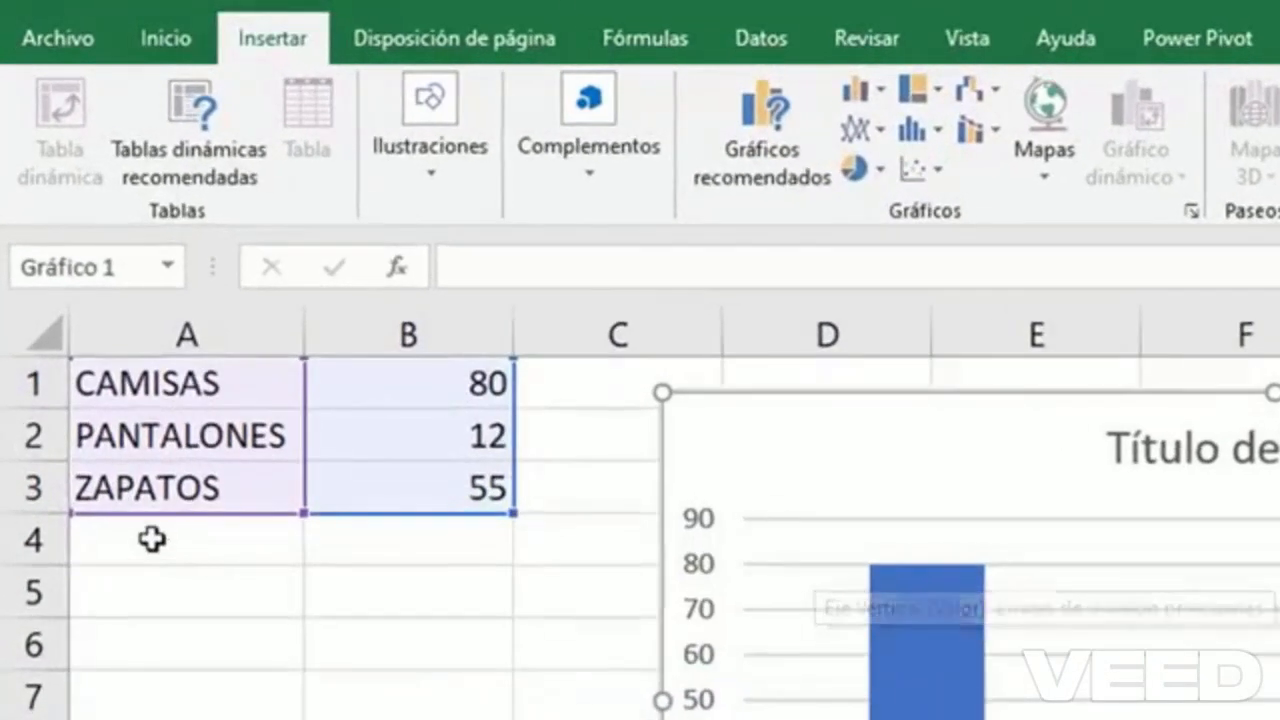
Add a fourth product in row 4, with FALDAS in A4 and 35 in B4.
left_click(151, 539)
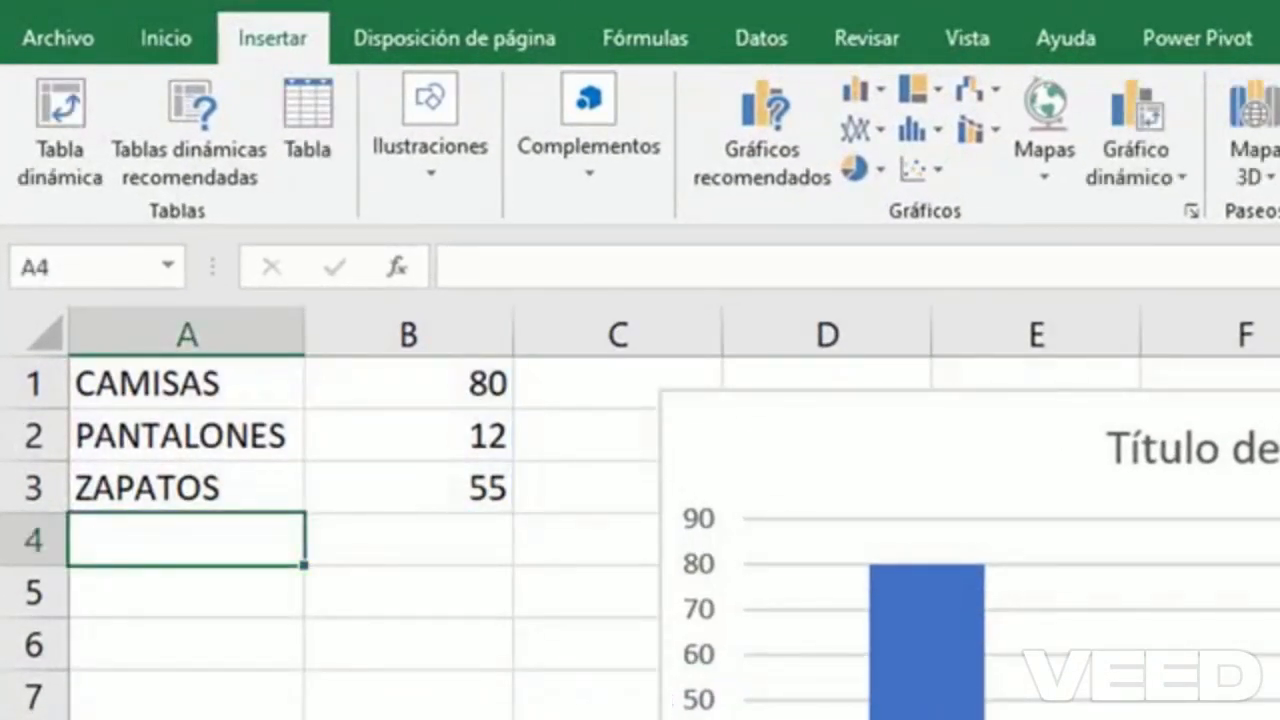
type("FALDAS")
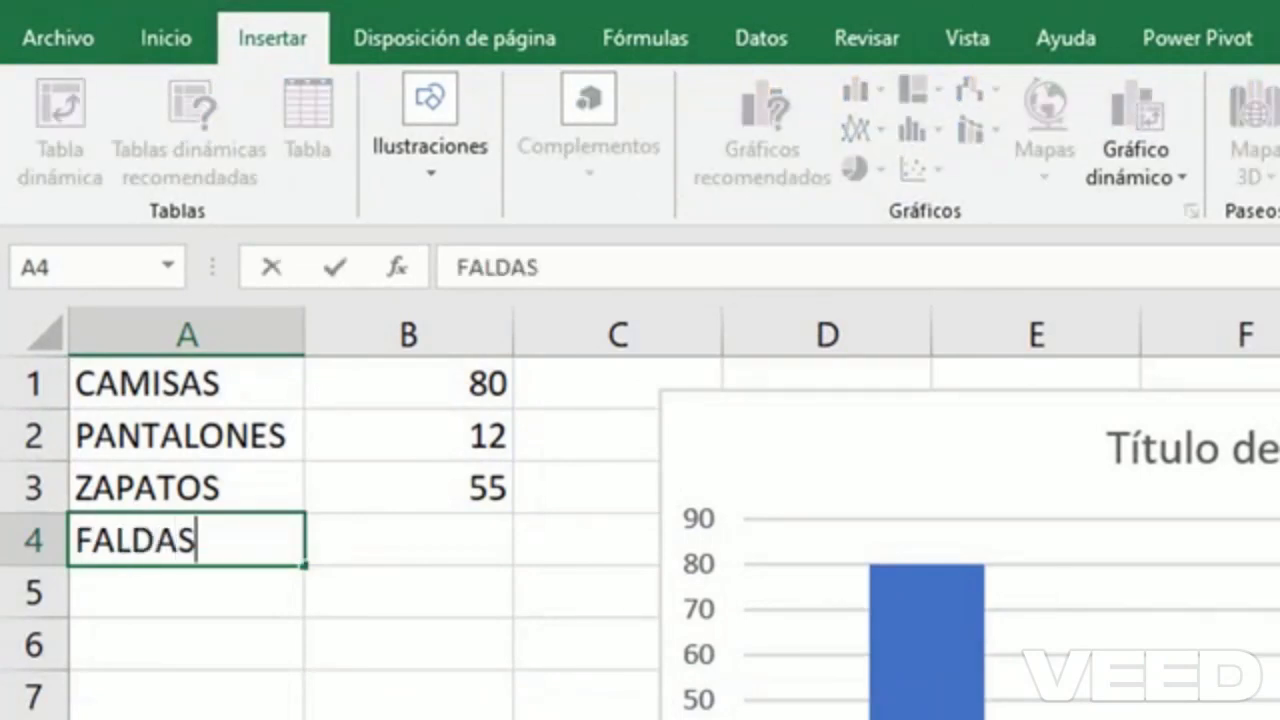
key("Tab")
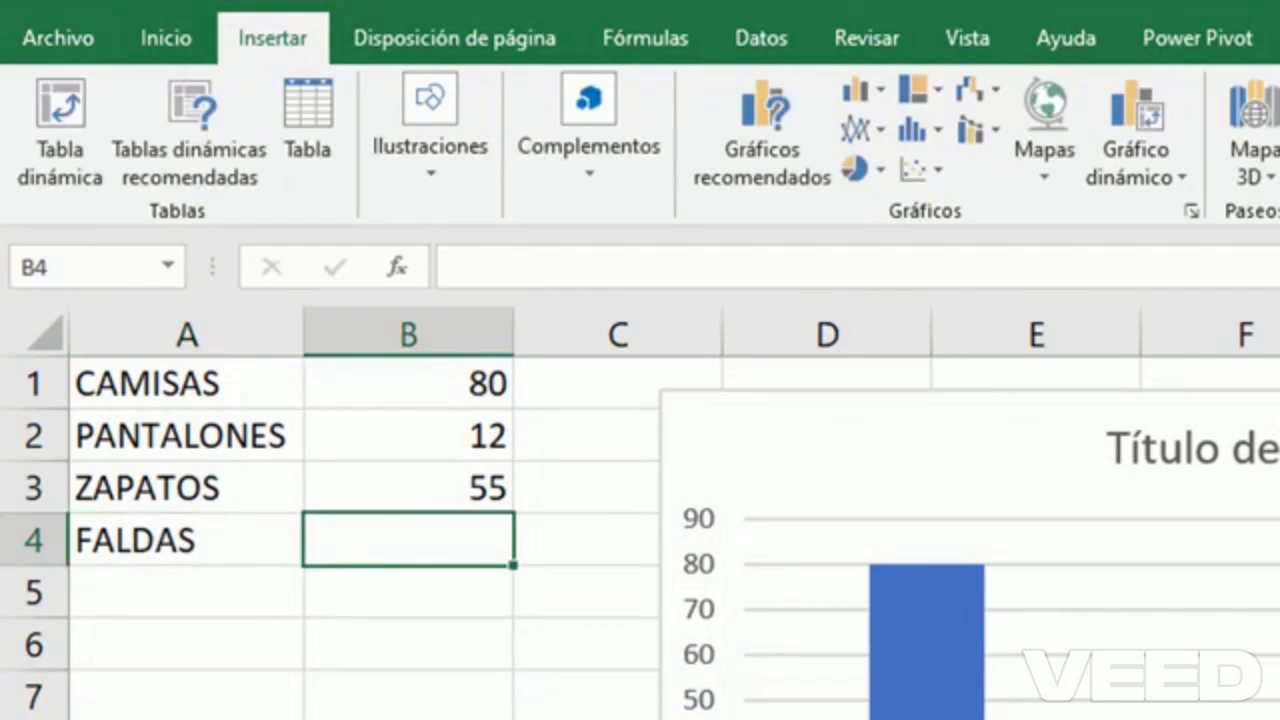
type("35")
key("Return")
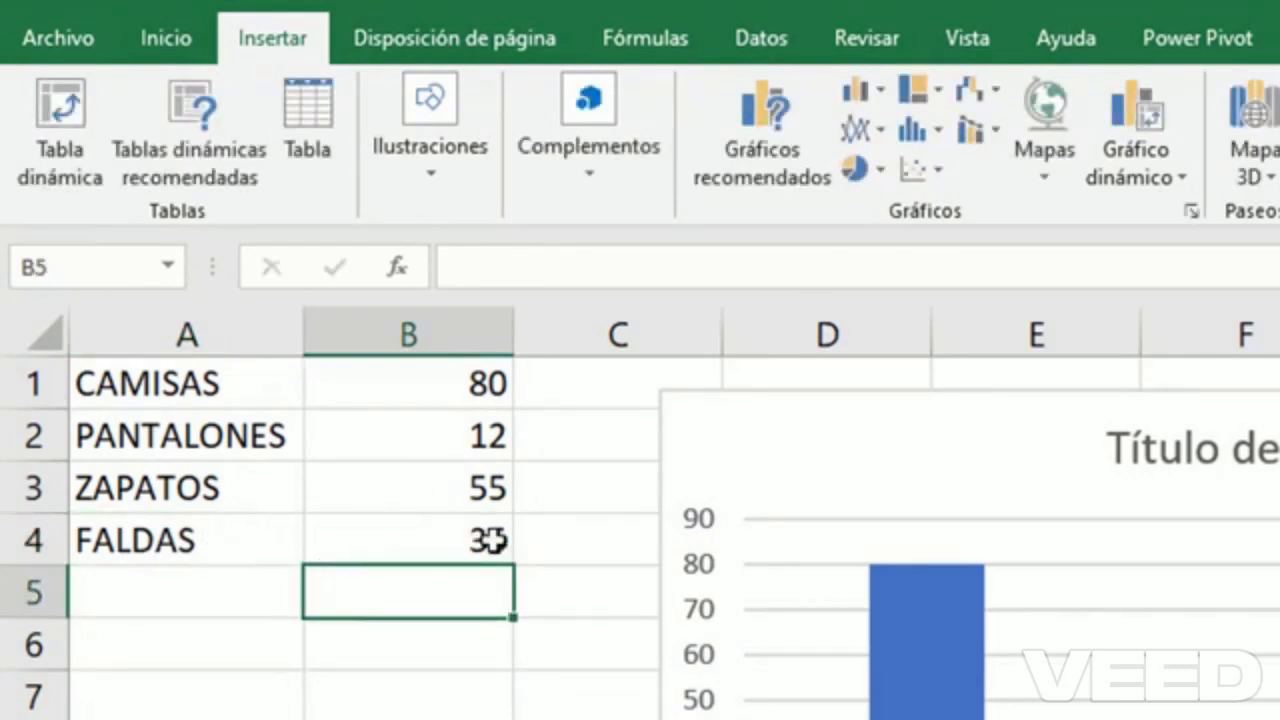
Extend the chart's source range down to row 4 to include FALDAS.
left_click(700, 412)
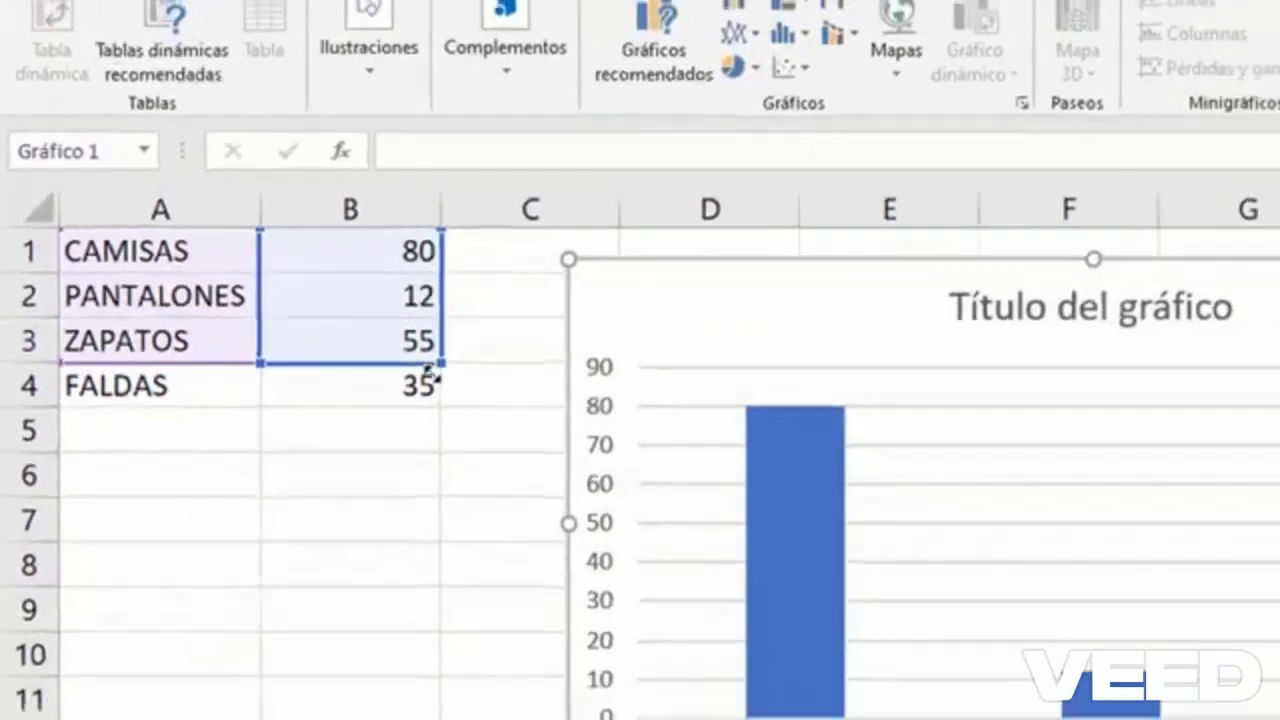
left_click_drag(432, 374, 430, 400)
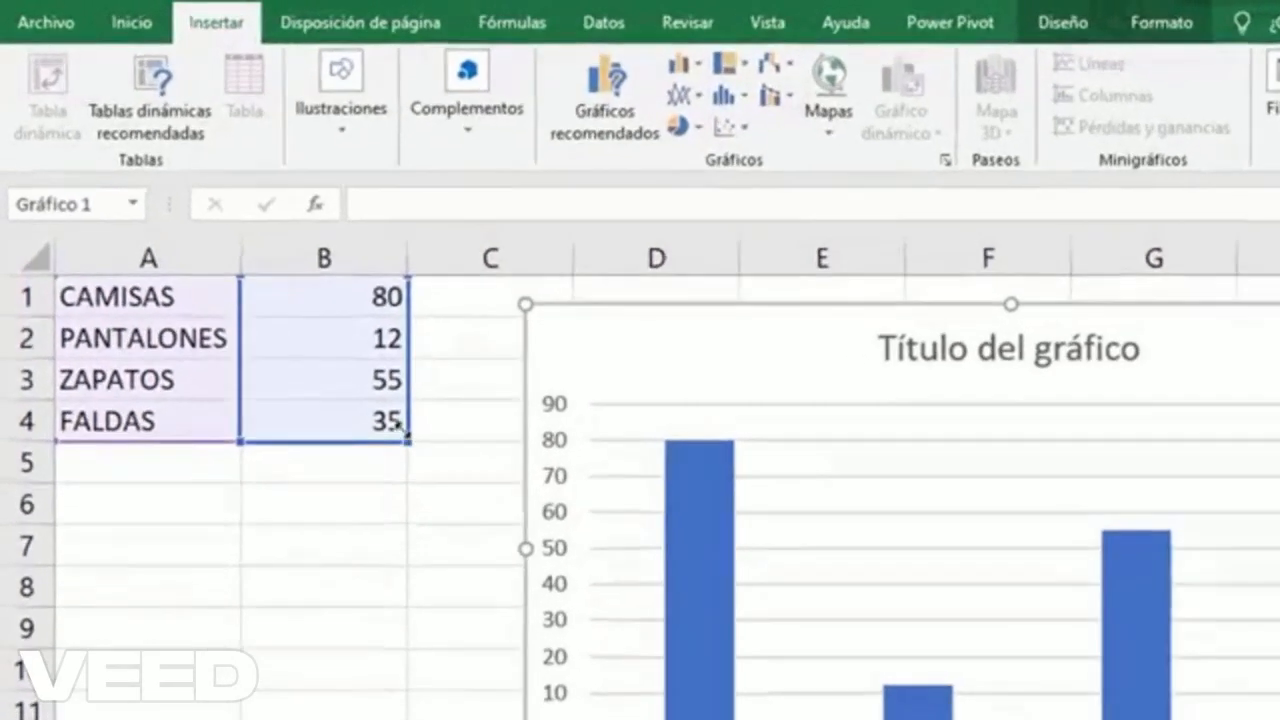
Reduce the chart's source range to A1:B3, try shifting it to A2:B4, and restore it to A1:B4.
left_click_drag(341, 369, 334, 348)
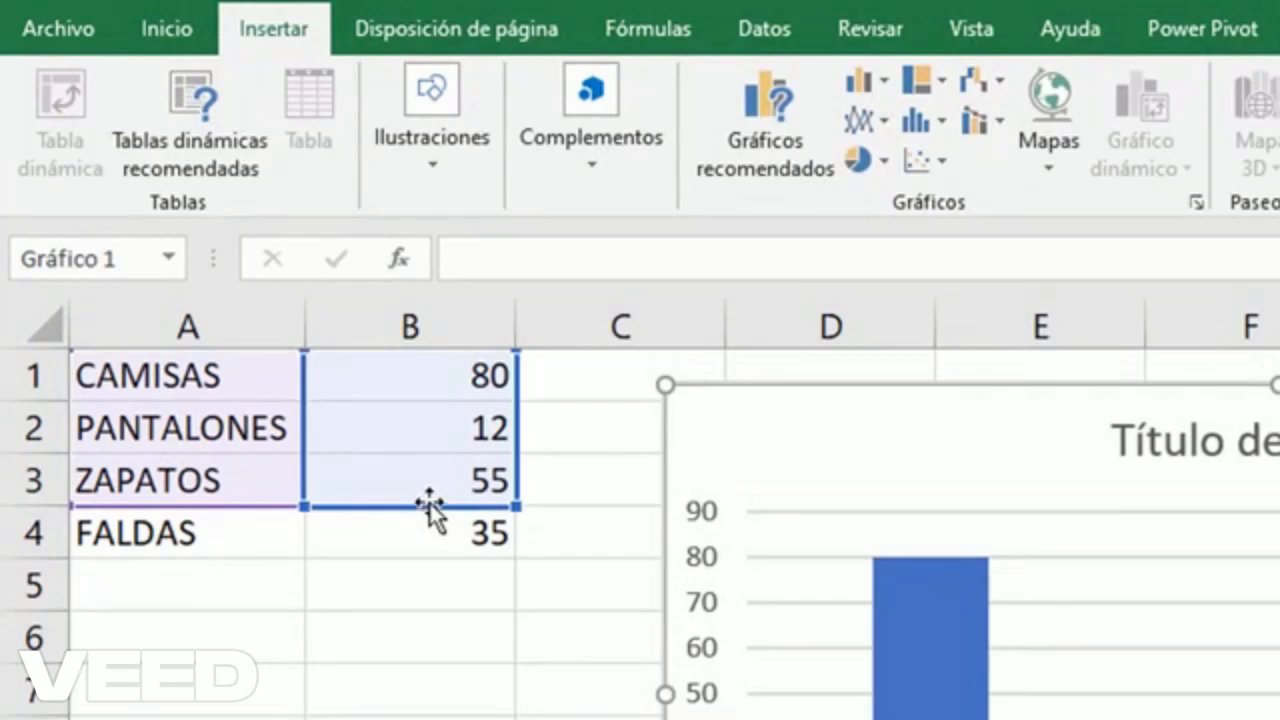
left_click_drag(430, 508, 424, 528)
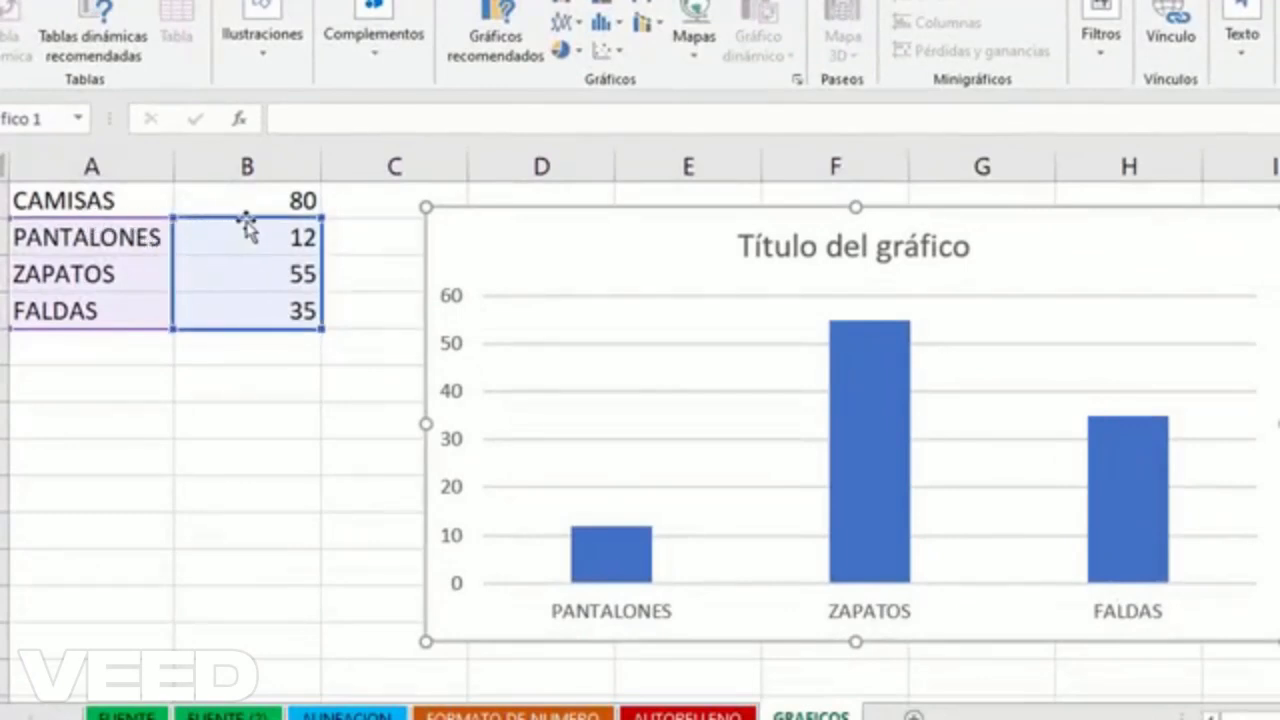
left_click_drag(246, 220, 239, 201)
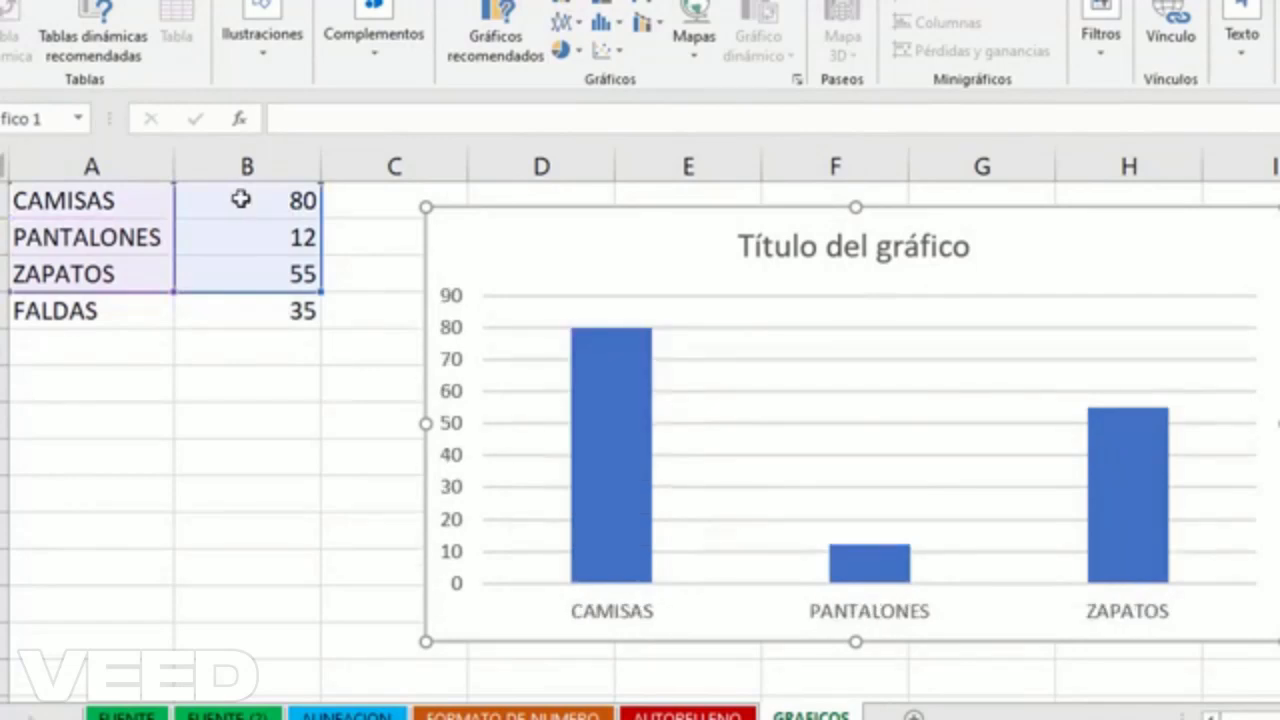
left_click_drag(305, 311, 303, 311)
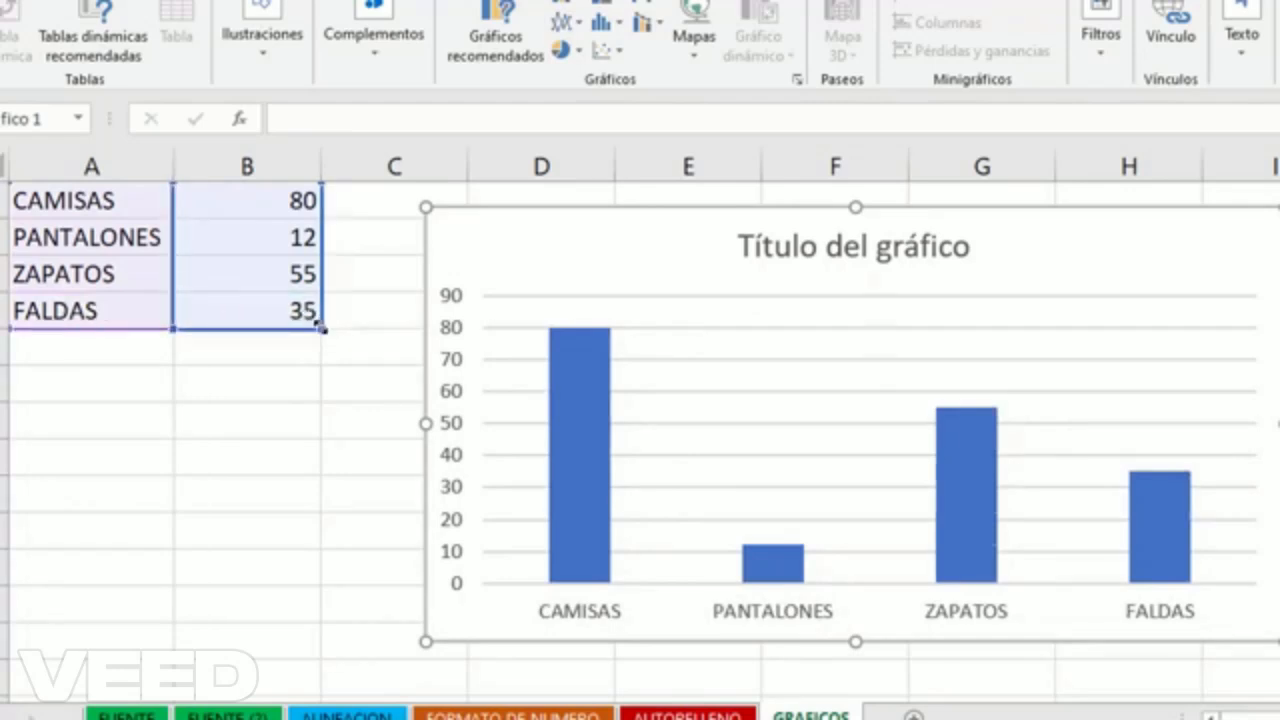
Try extending the chart's source range to the empty rows 5 and 6, and return it to A1:B4.
left_click_drag(320, 328, 310, 360)
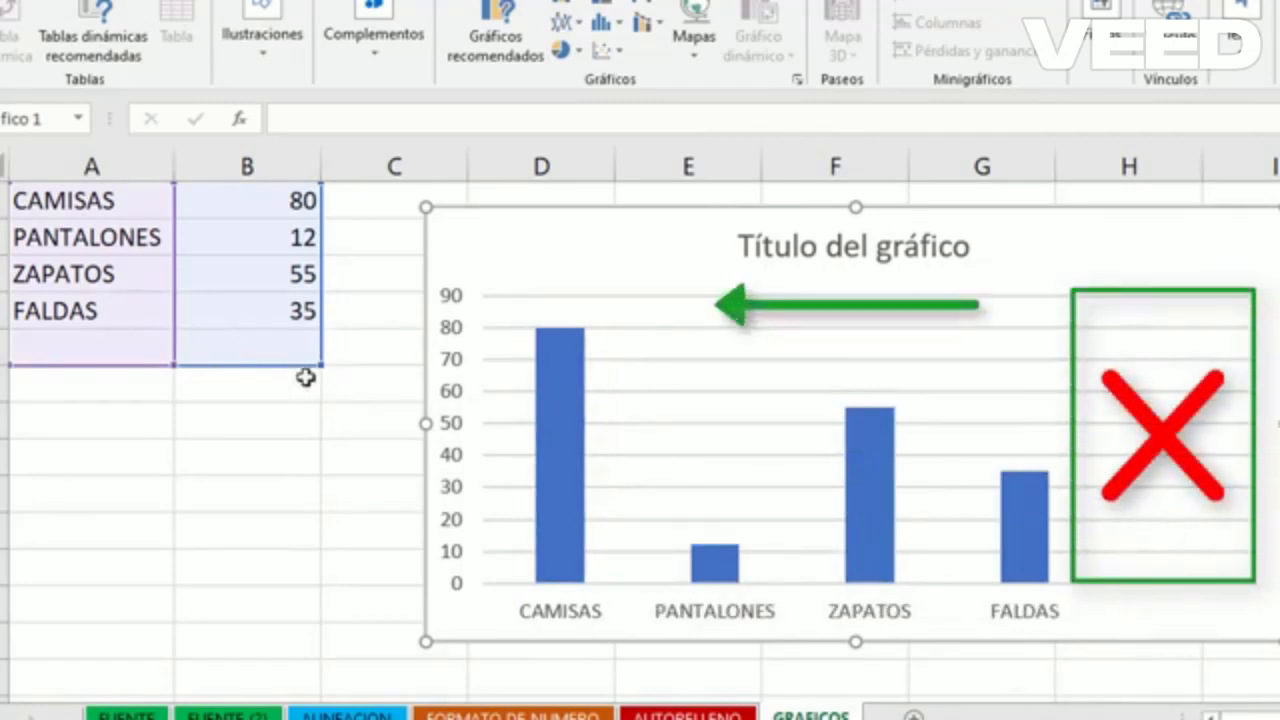
left_click_drag(312, 366, 312, 402)
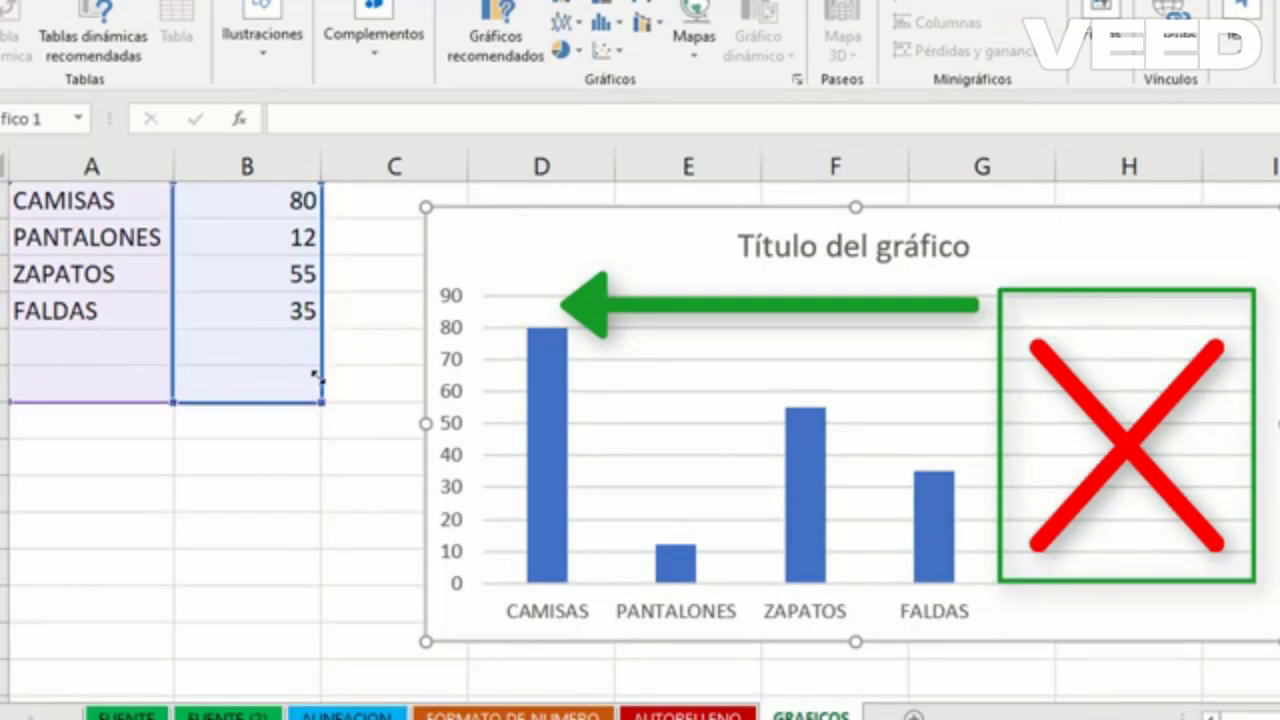
left_click_drag(318, 375, 314, 331)
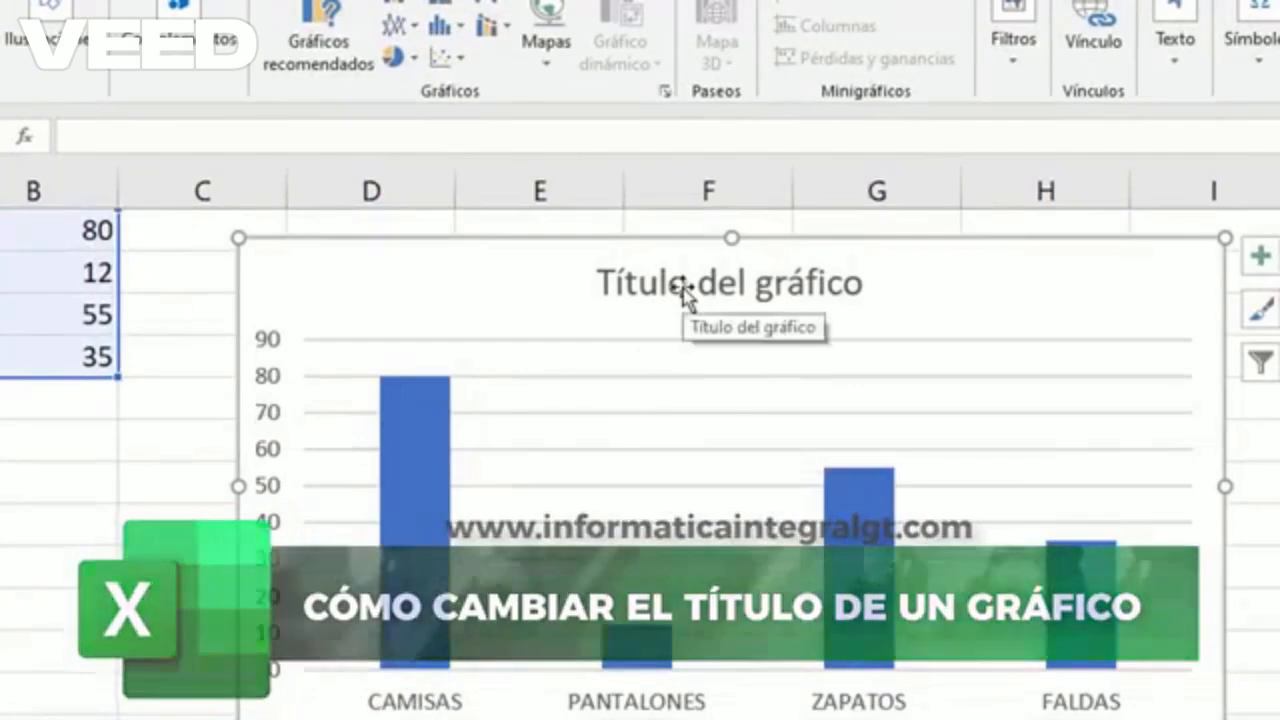
Change the chart's title to VENTAS DE ESTE MES.
left_click(685, 290)
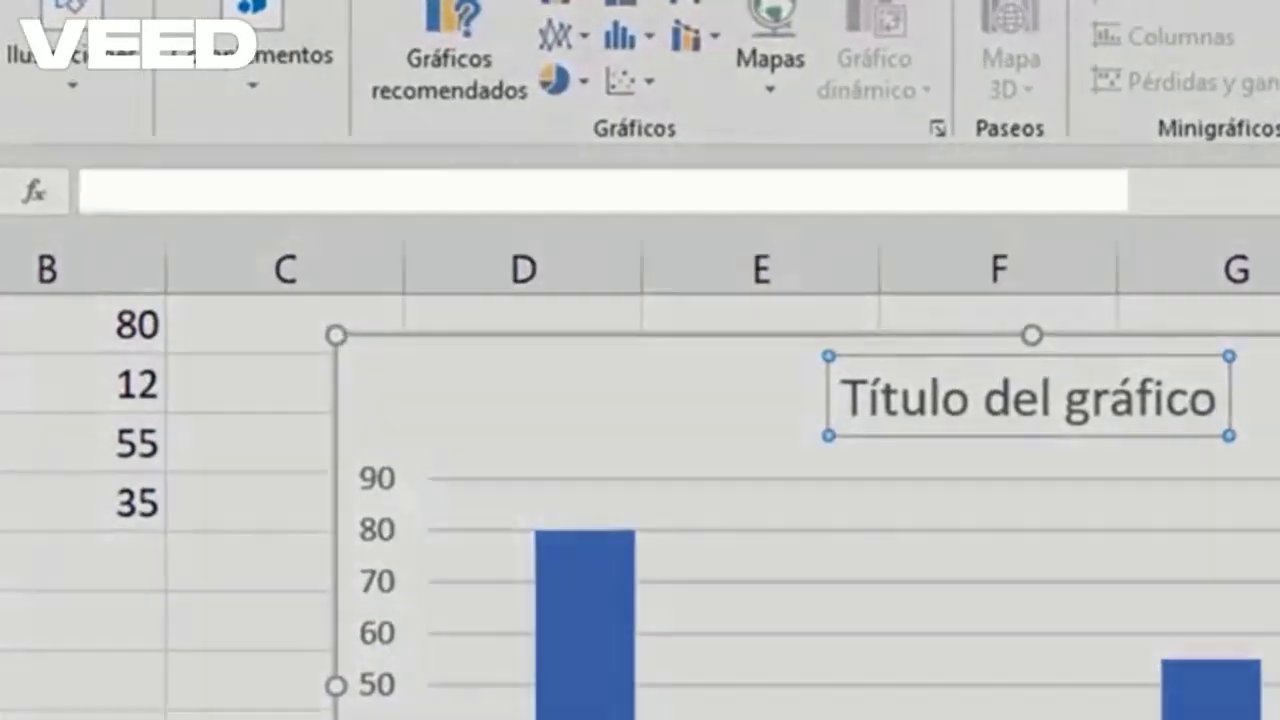
type("VENTAS DE ESTE MES")
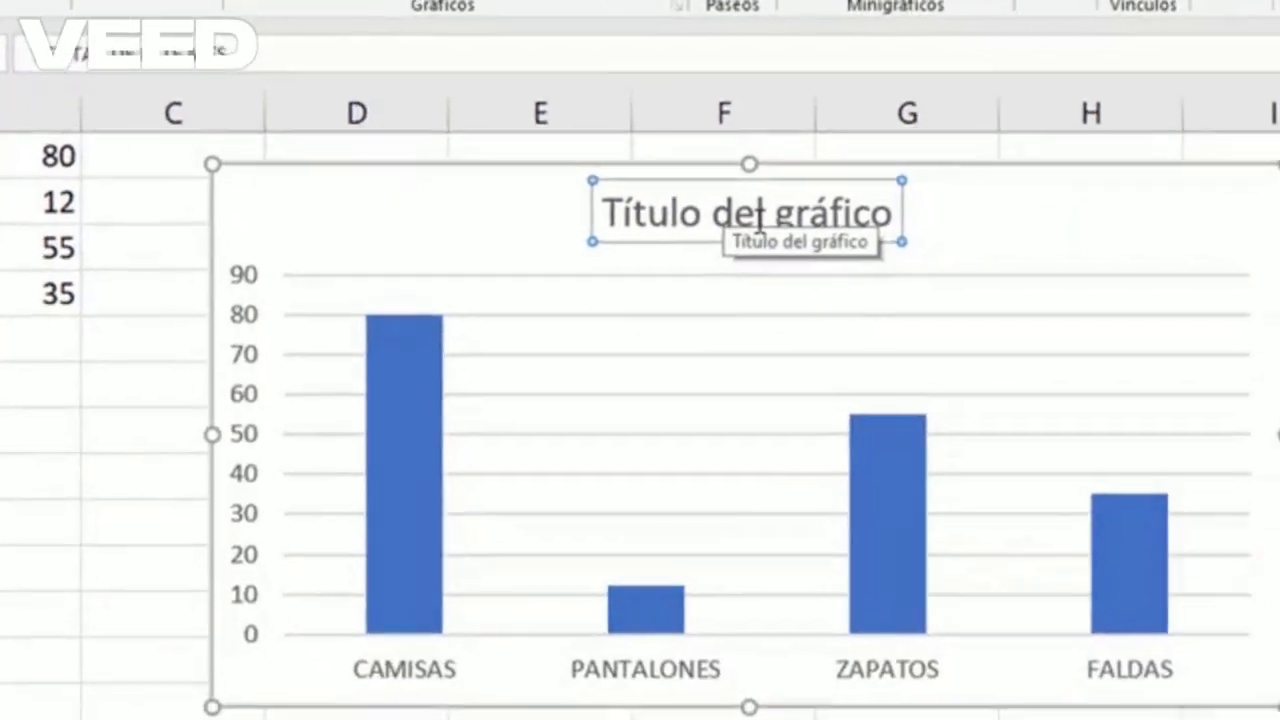
key("Return")
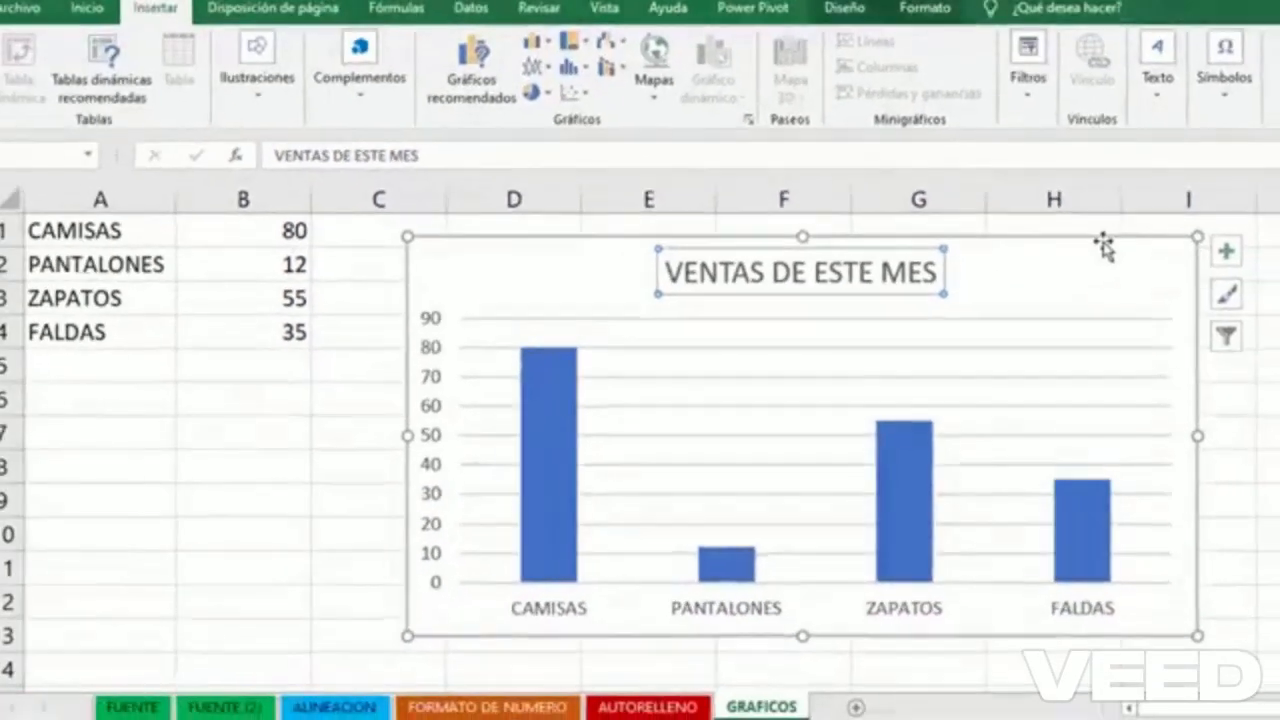
left_click(1133, 183)
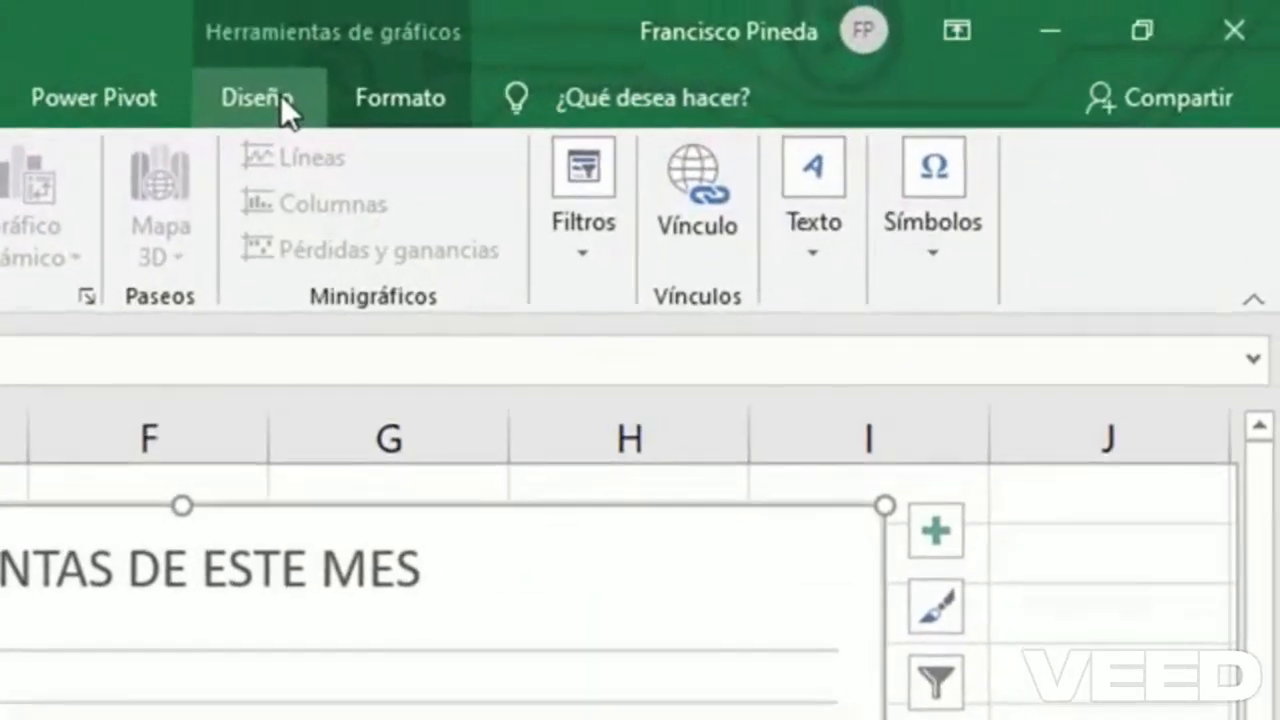
Open the chart type options and preview the line, pie and bar types, including the stacked and 3D bar variants.
left_click(847, 17)
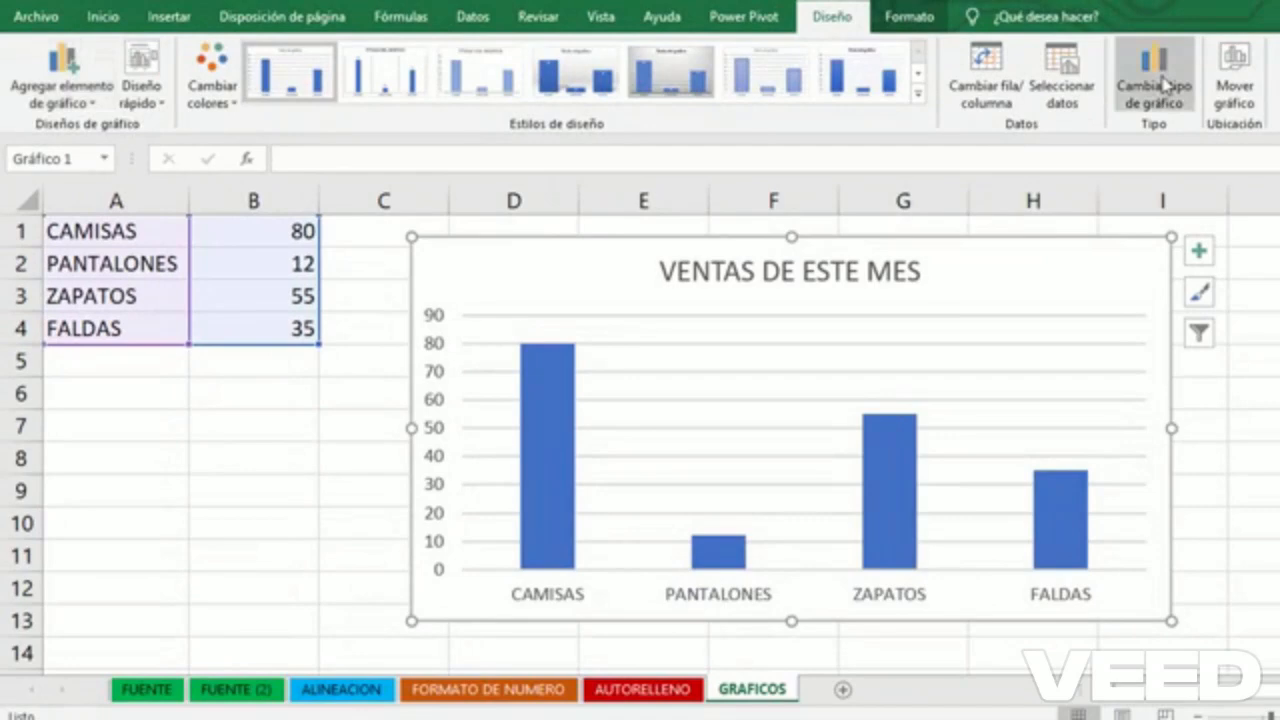
left_click(1160, 88)
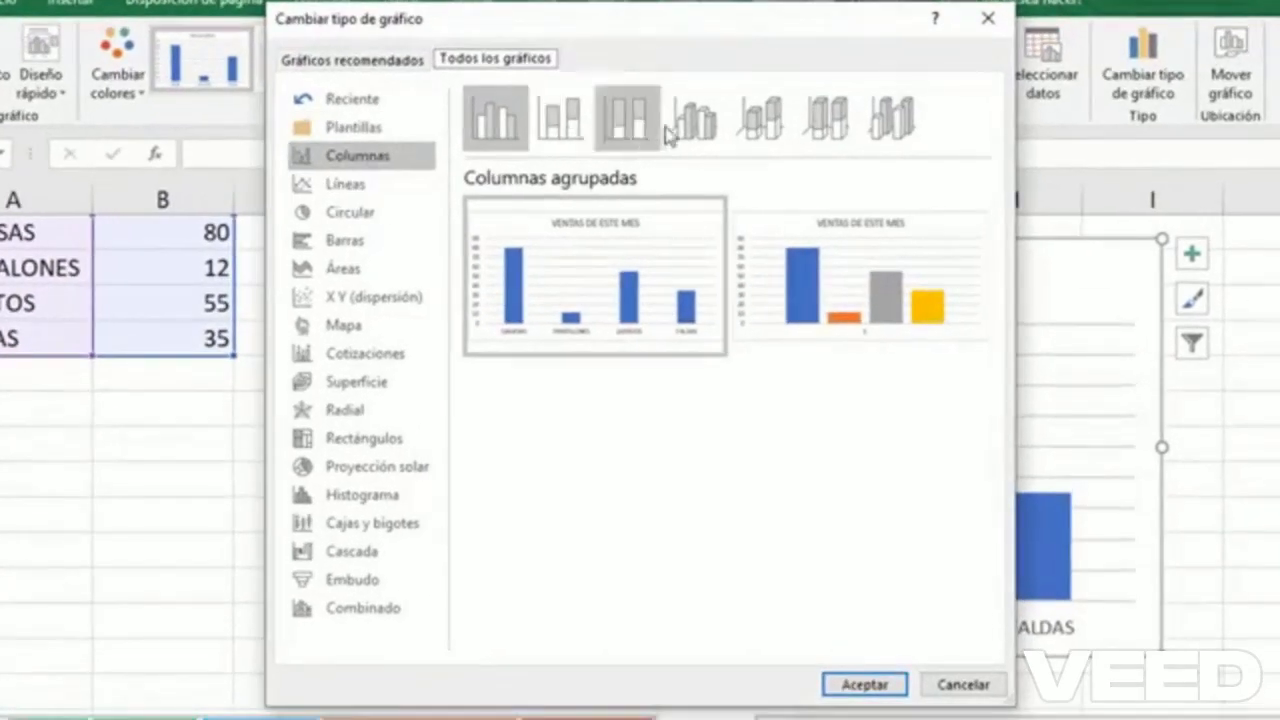
left_click(337, 190)
left_click(347, 218)
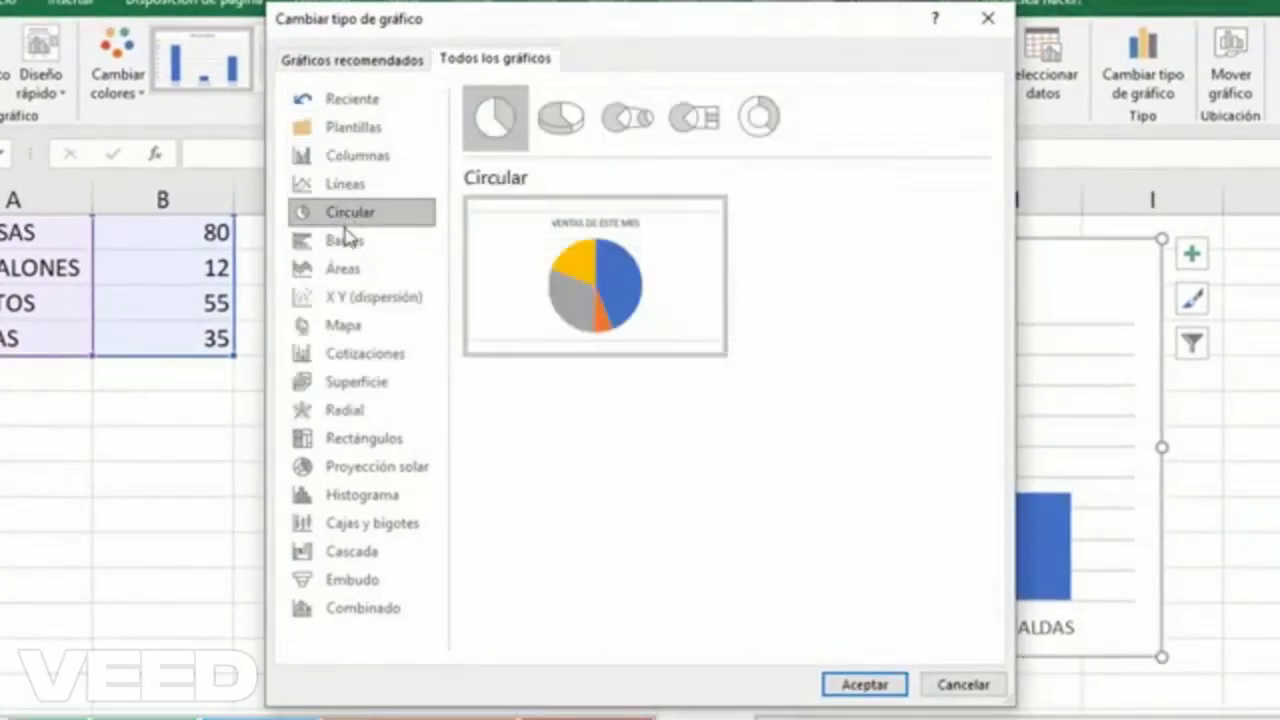
left_click(347, 236)
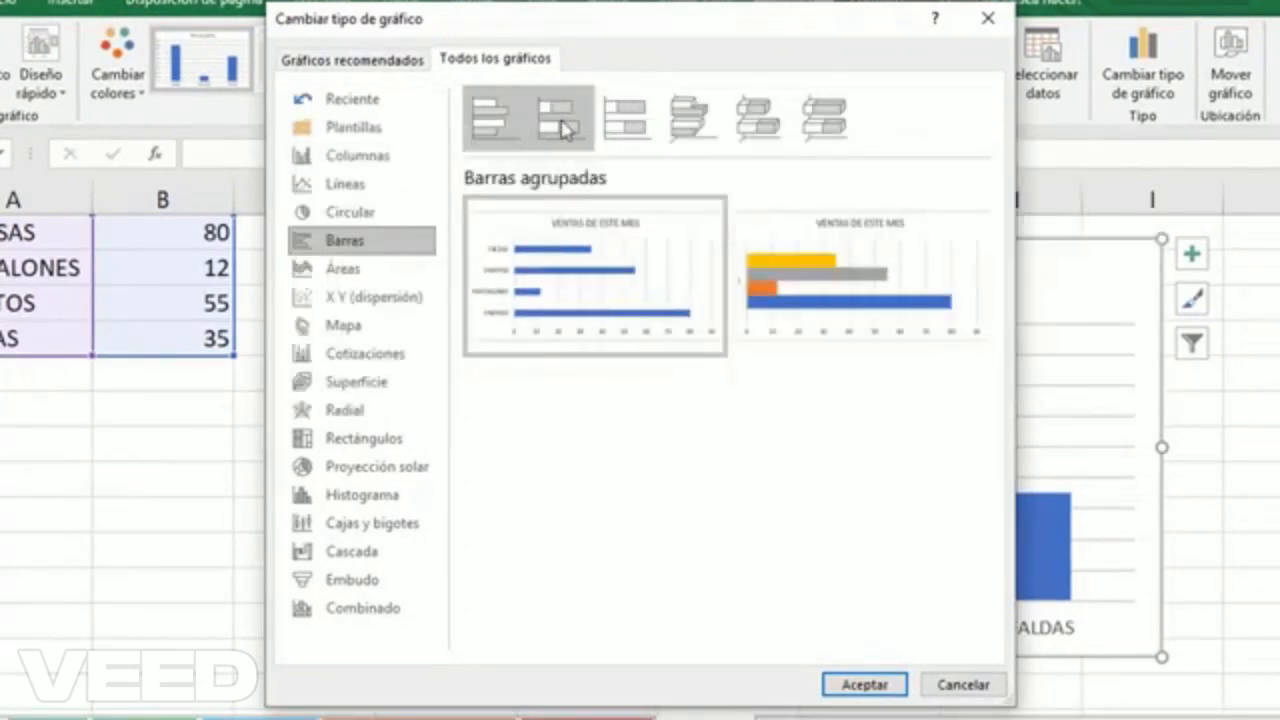
left_click(563, 128)
left_click(643, 120)
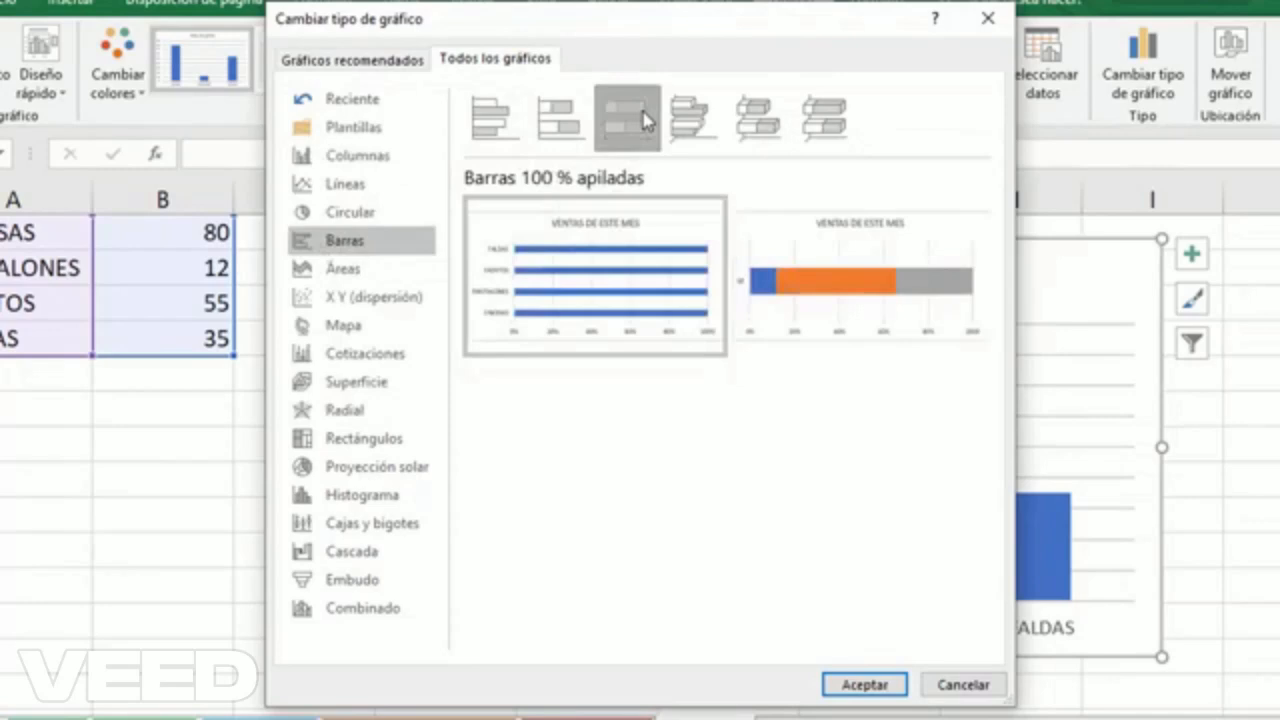
left_click(700, 122)
left_click(757, 130)
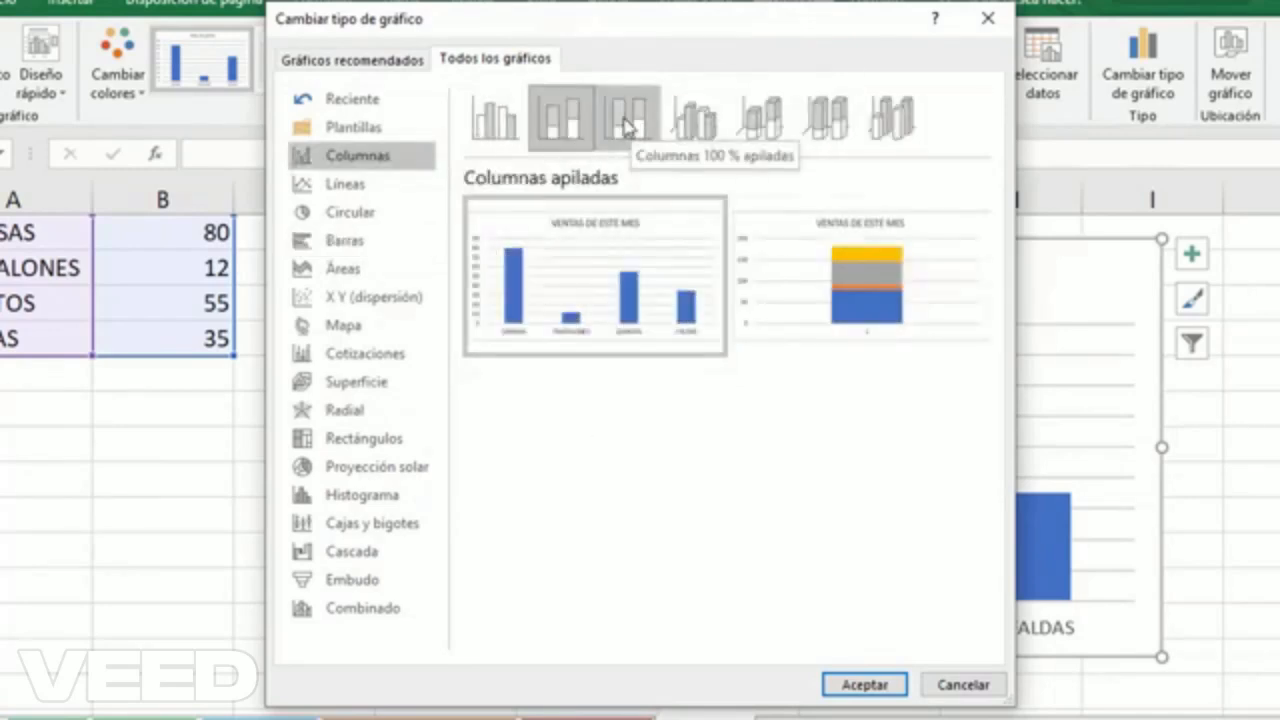
Preview the stacked, 100% stacked, 3D clustered and plain clustered column variants for the chart.
left_click(510, 130)
left_click(563, 128)
left_click(630, 127)
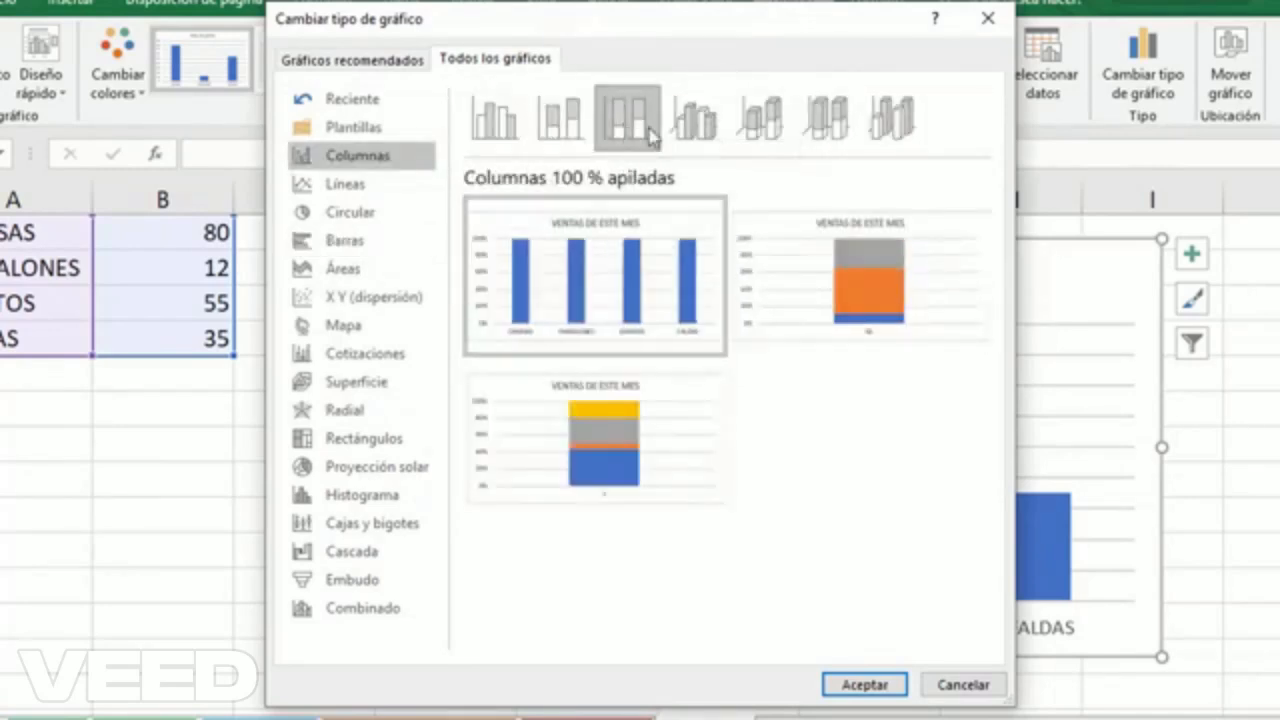
left_click(697, 133)
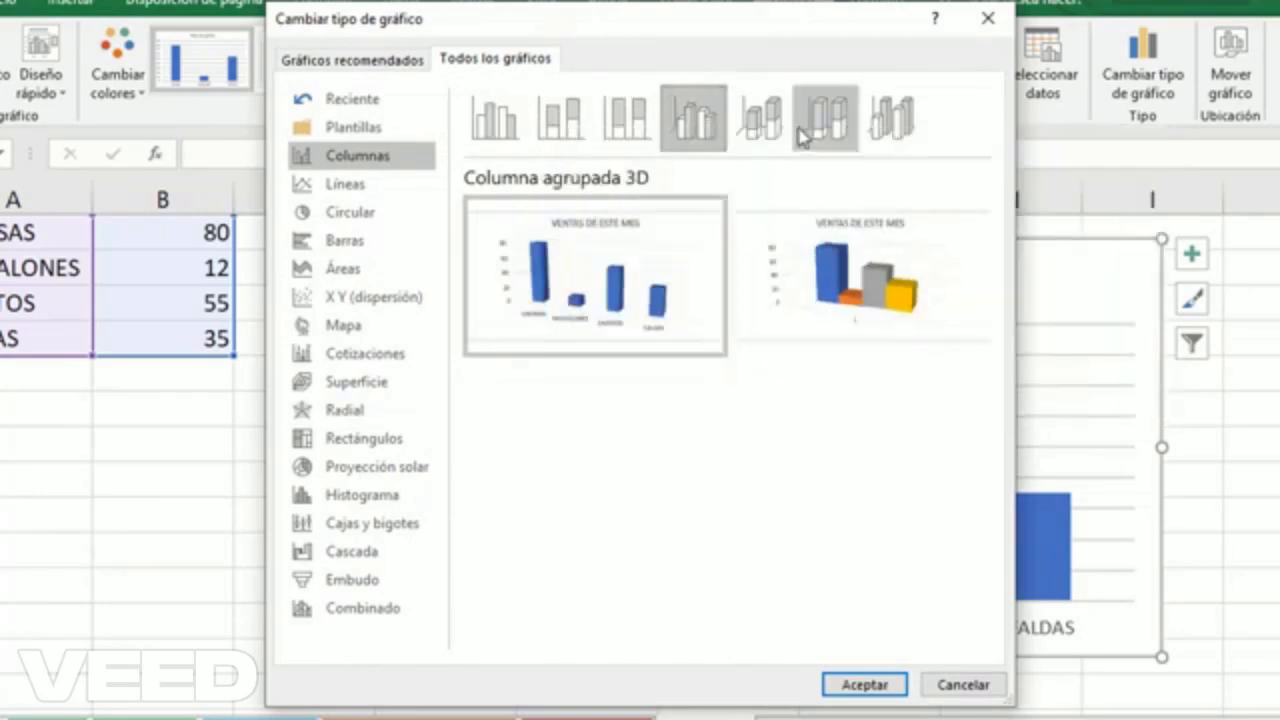
left_click(505, 135)
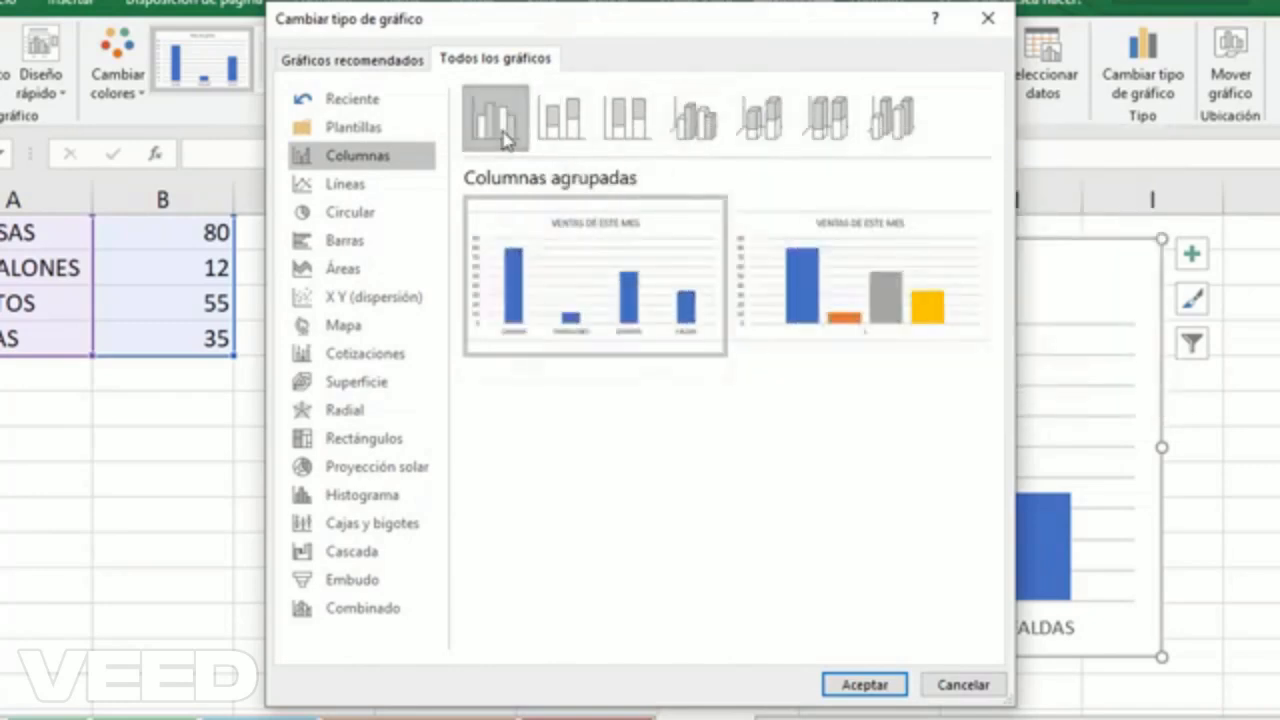
Change the chart type to a 3D pie.
left_click(344, 214)
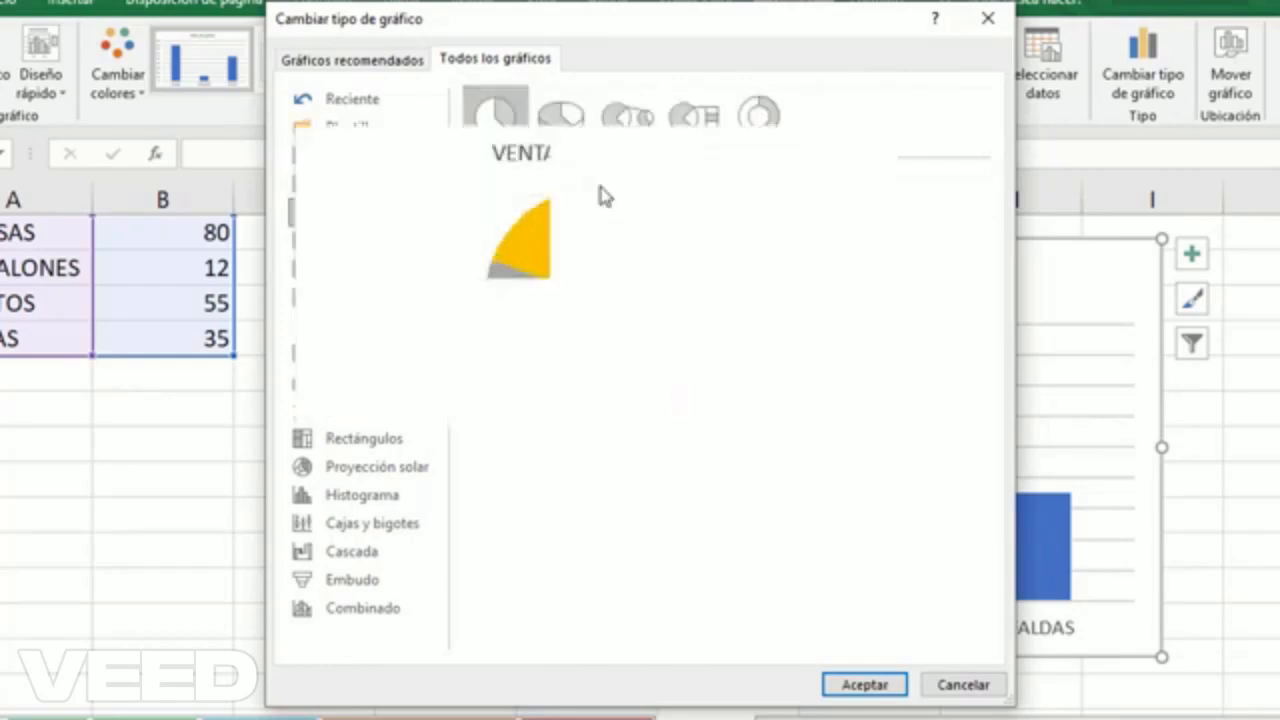
left_click(565, 120)
mouse_move(598, 280)
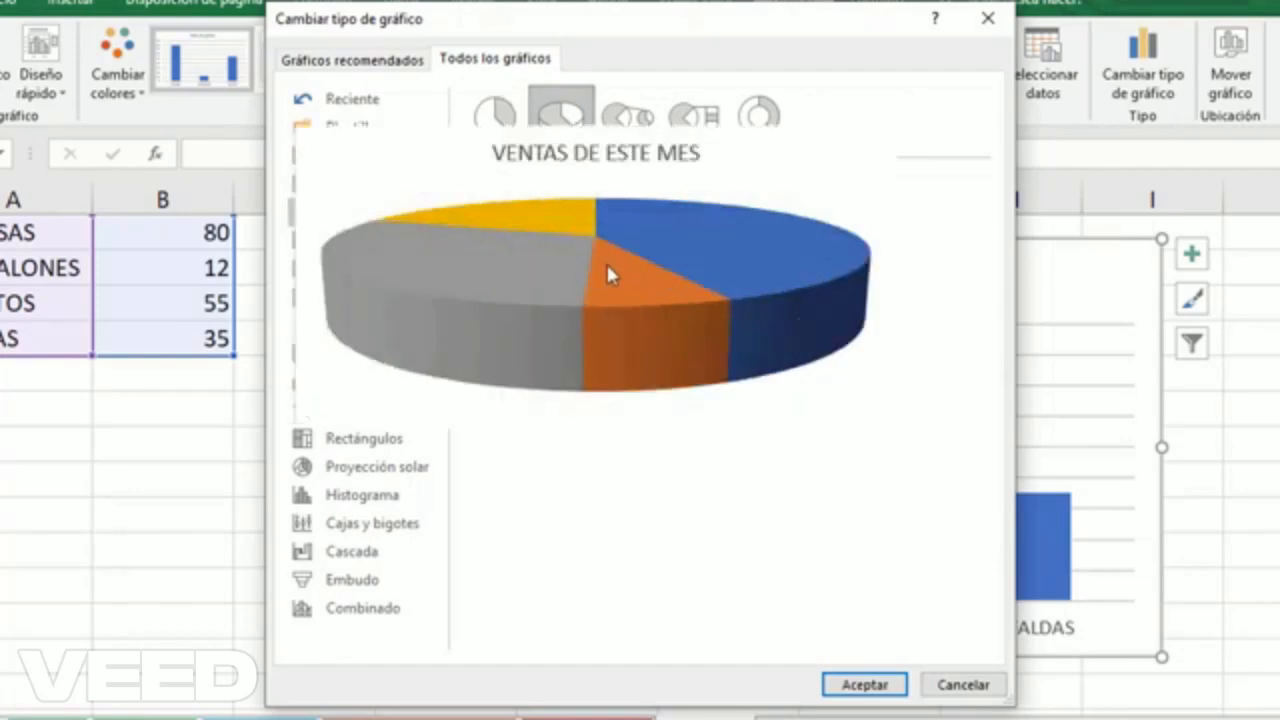
left_click(864, 688)
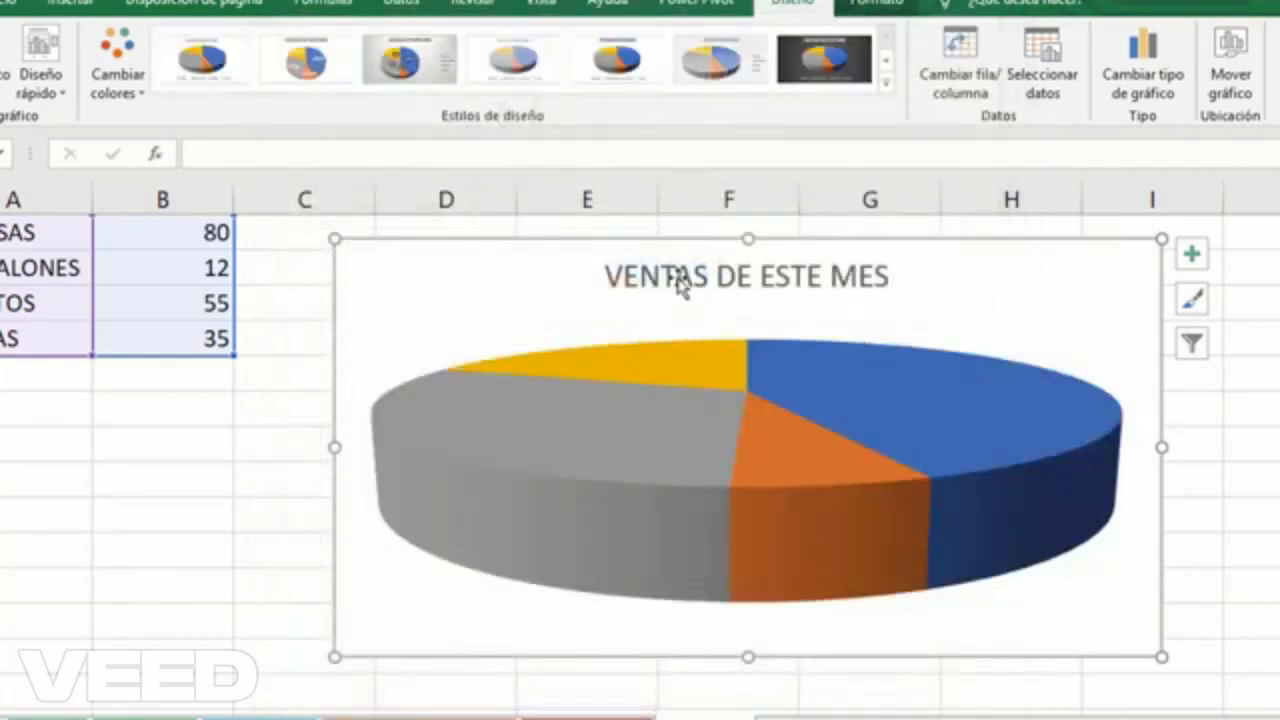
Try several design styles on the pie chart, including the gray style with boxed percentage labels and the dark background style.
mouse_move(1038, 505)
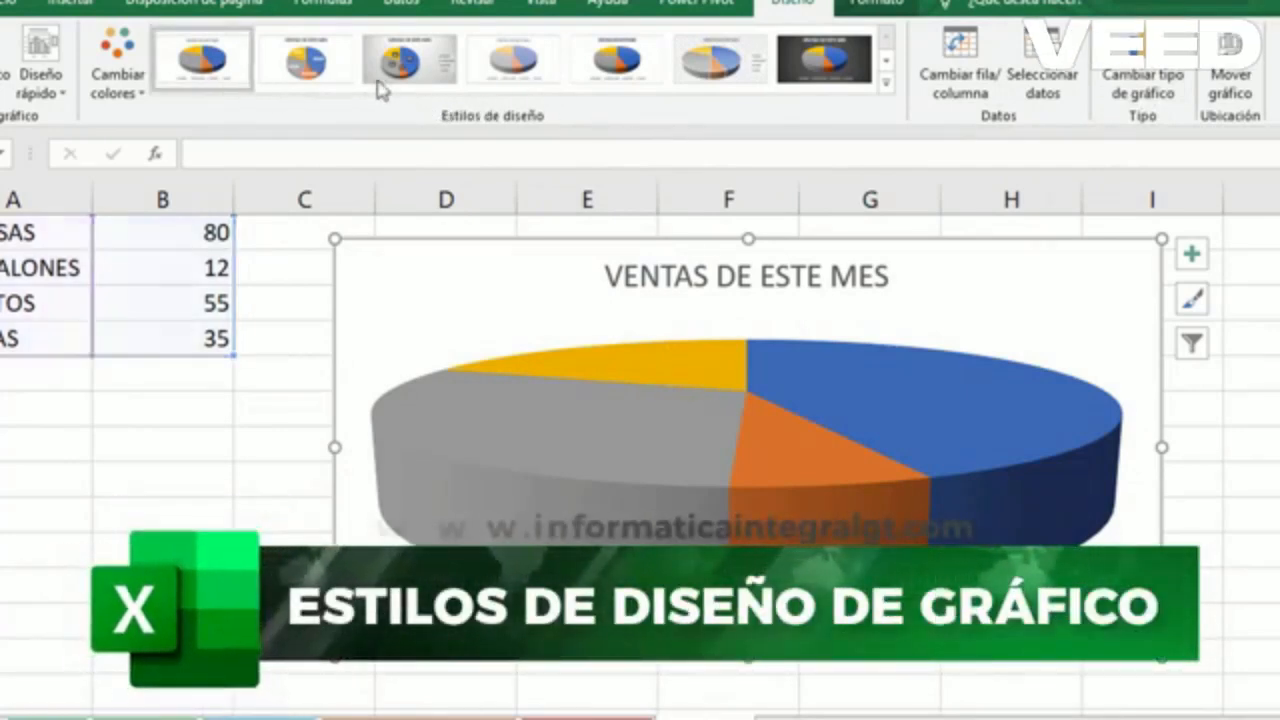
left_click(884, 86)
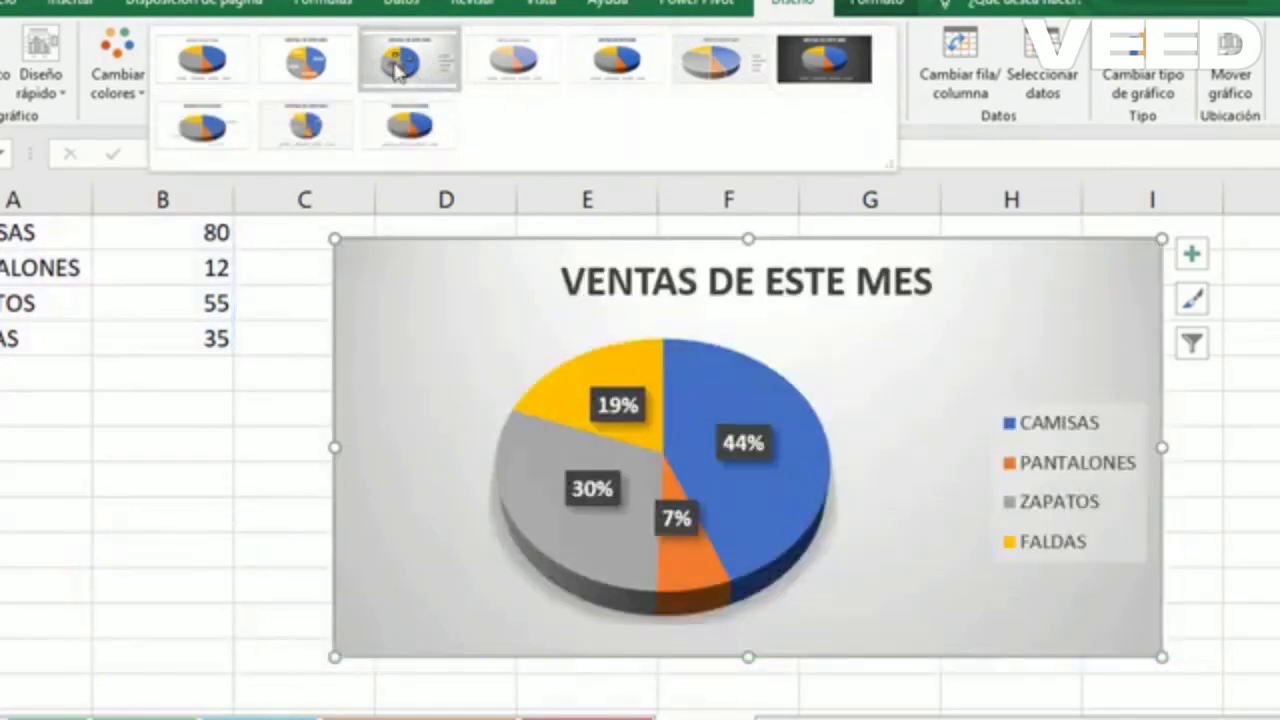
left_click(398, 70)
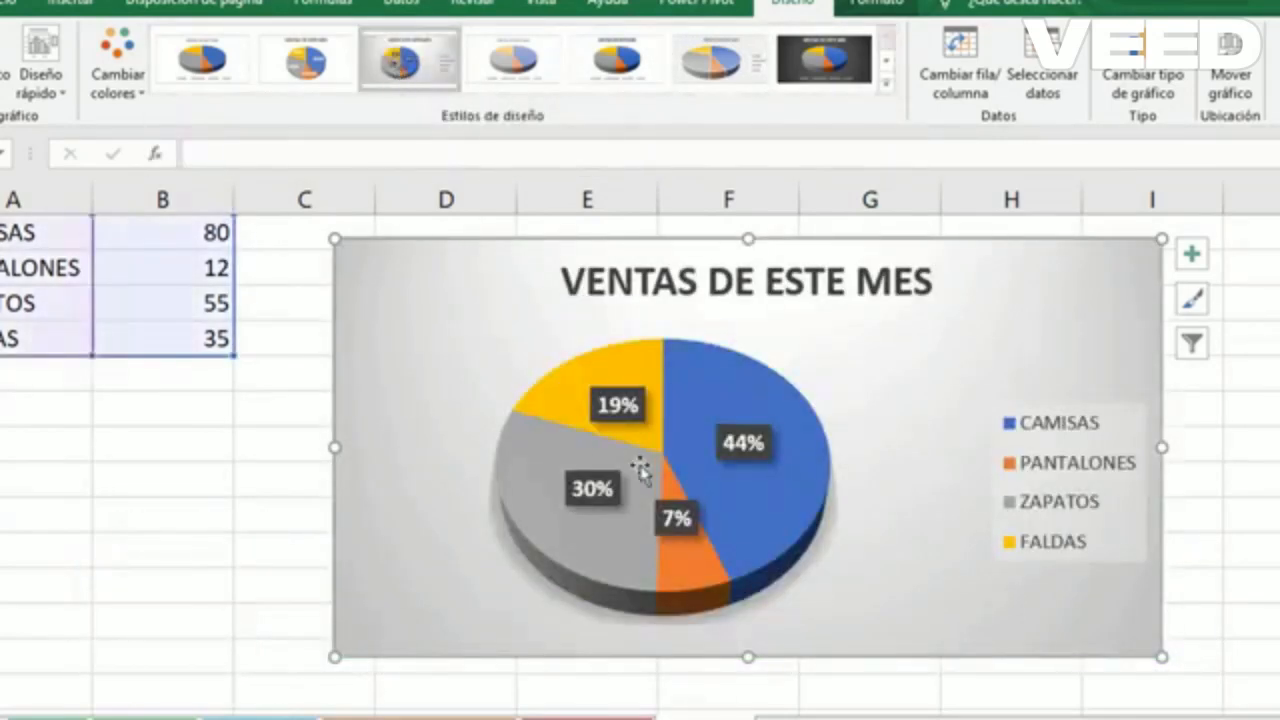
left_click(516, 66)
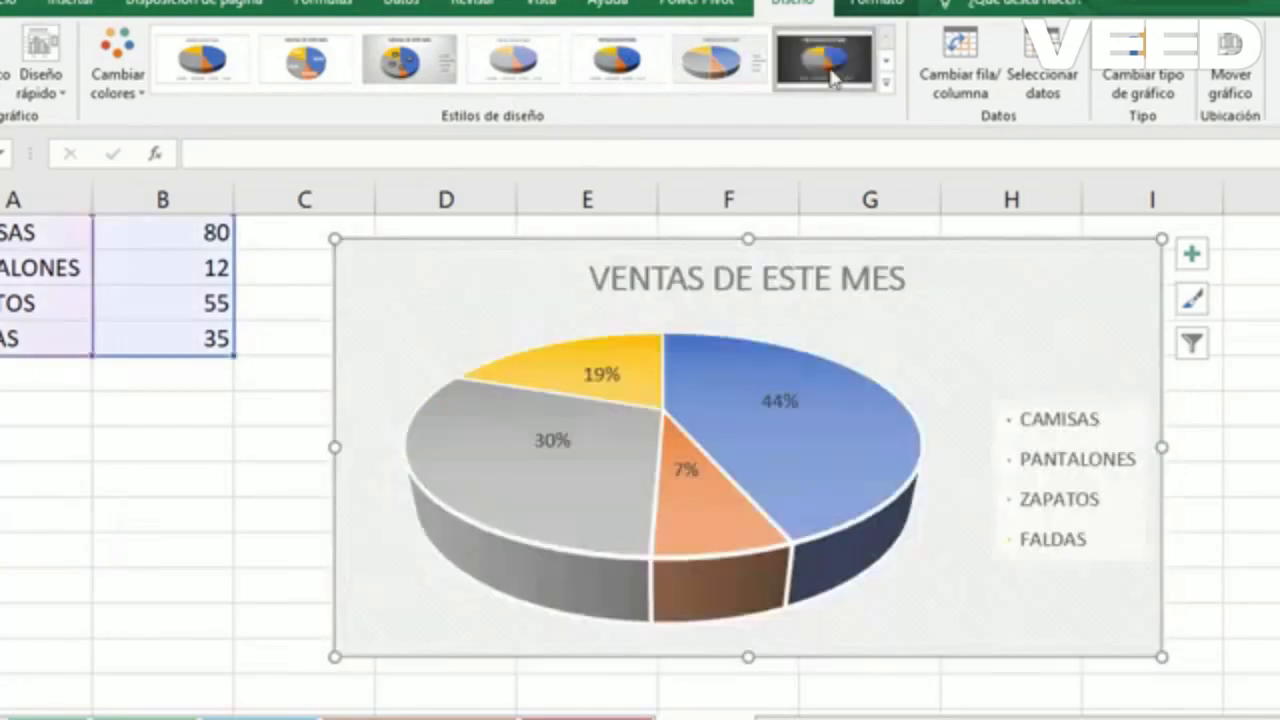
left_click(833, 80)
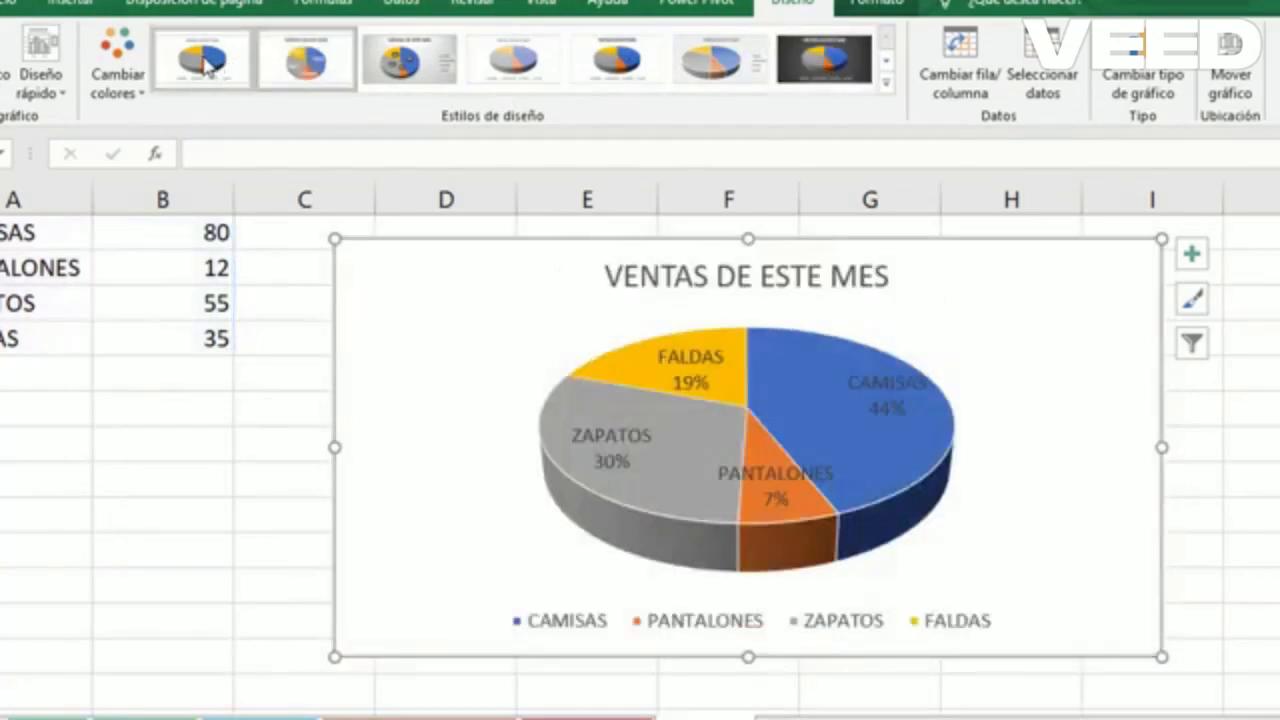
left_click(205, 62)
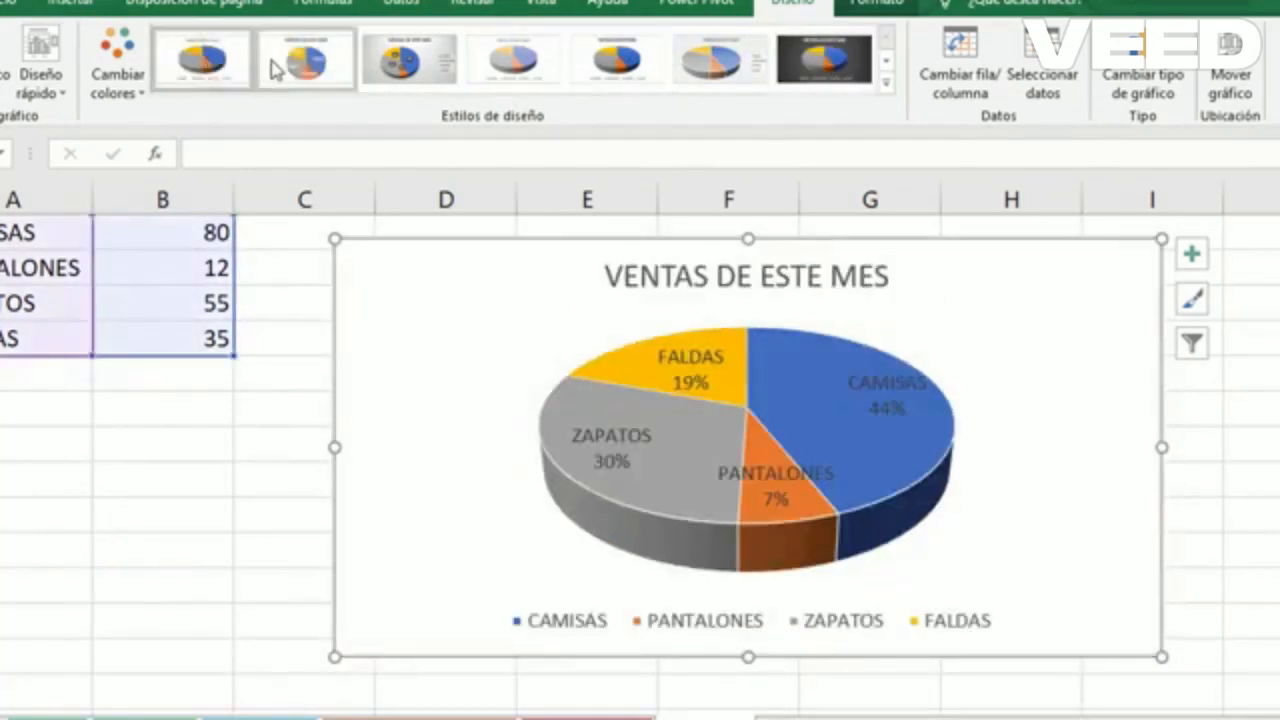
left_click(405, 62)
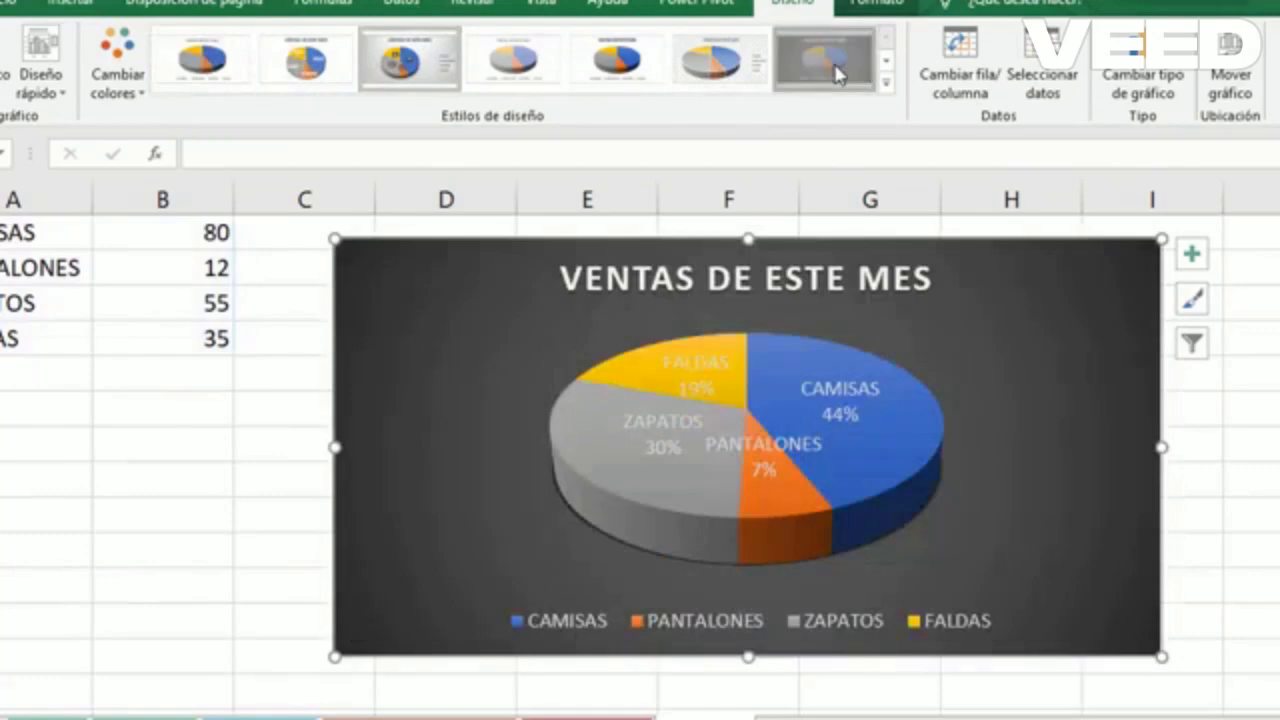
left_click(836, 75)
Apply the design style that places colored category and percentage labels outside the pie slices.
left_click(886, 84)
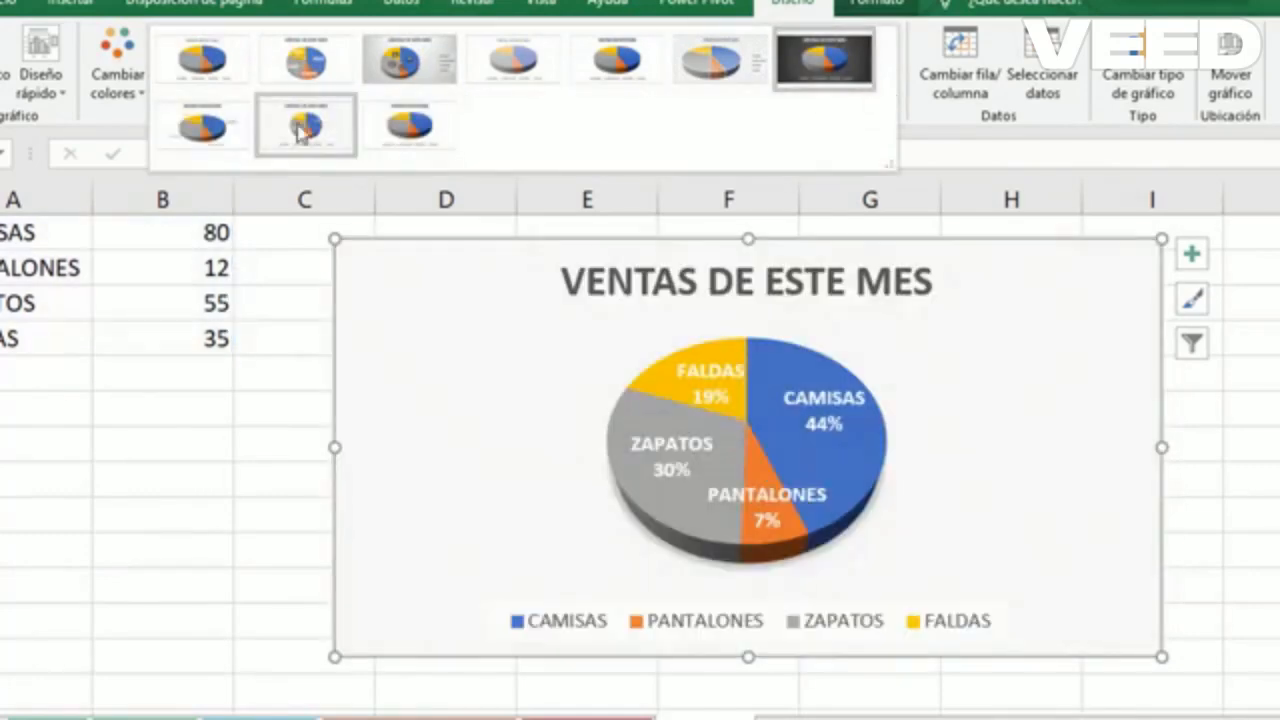
left_click(210, 127)
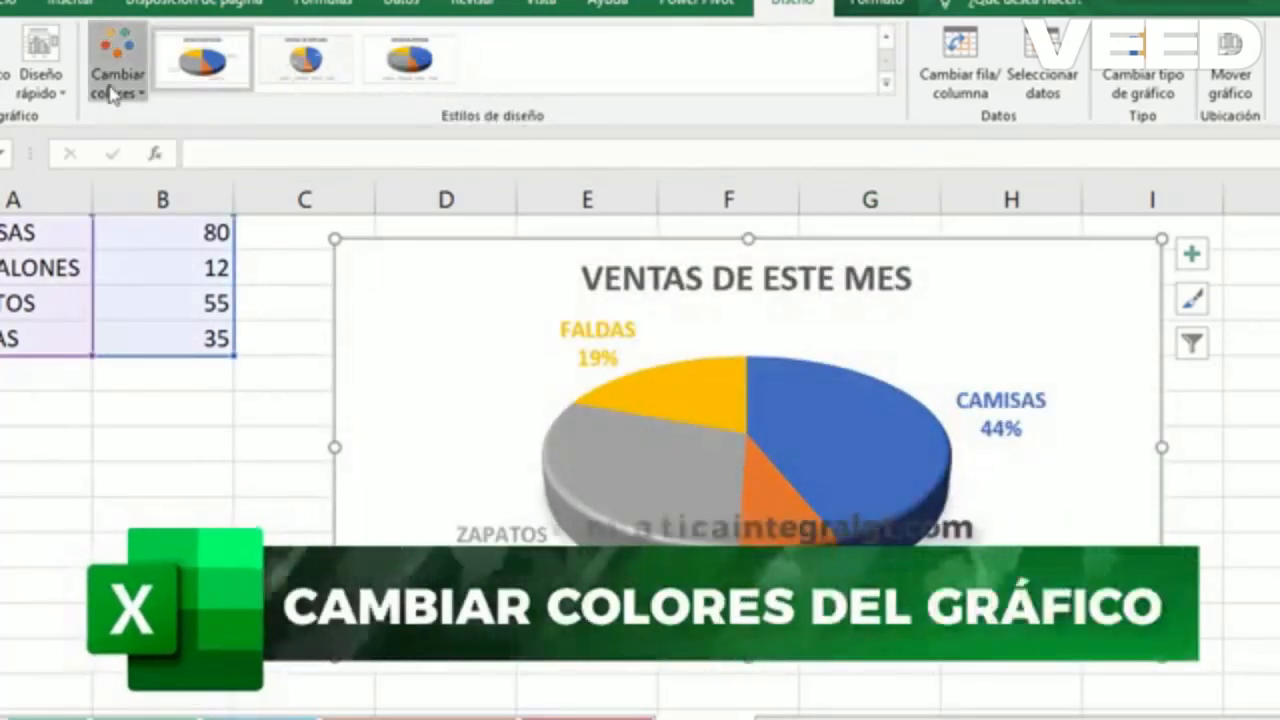
Preview the multicolor and monochromatic palettes and apply the third multicolor palette, starting with orange, yellow and green, to the pie chart.
left_click(113, 90)
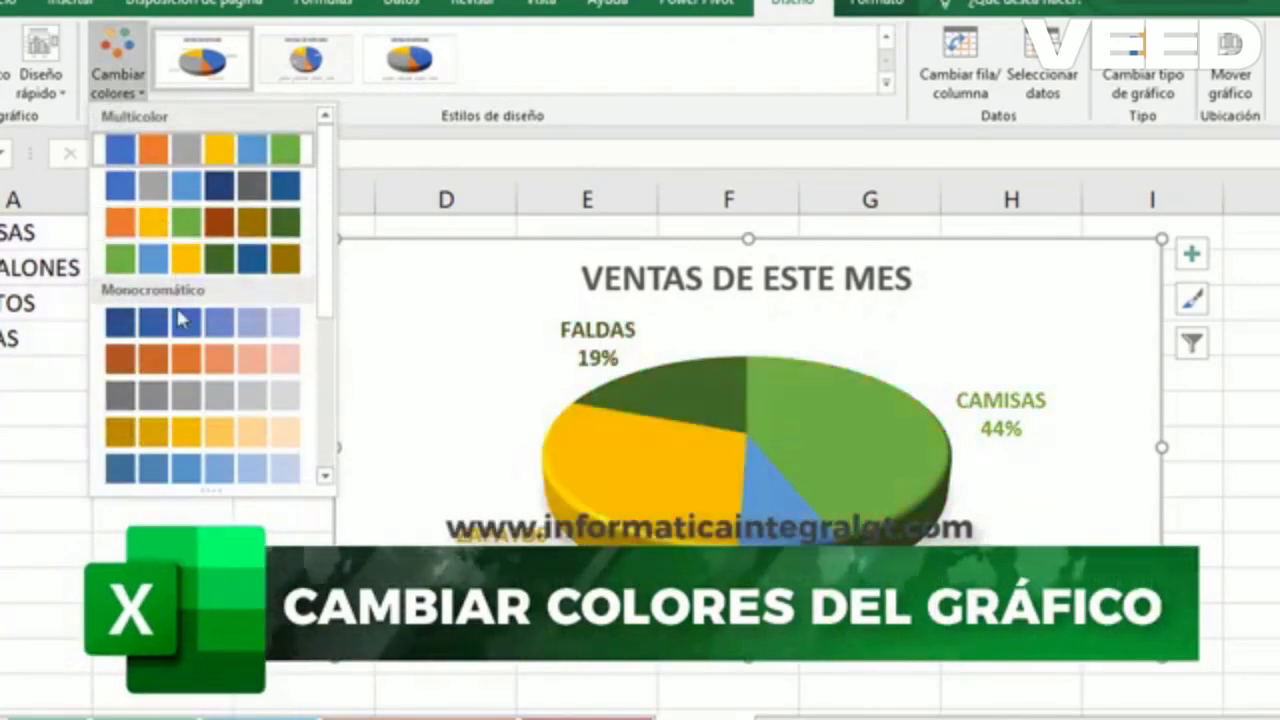
scroll(195, 410, "down", 3)
scroll(197, 415, "down", 2)
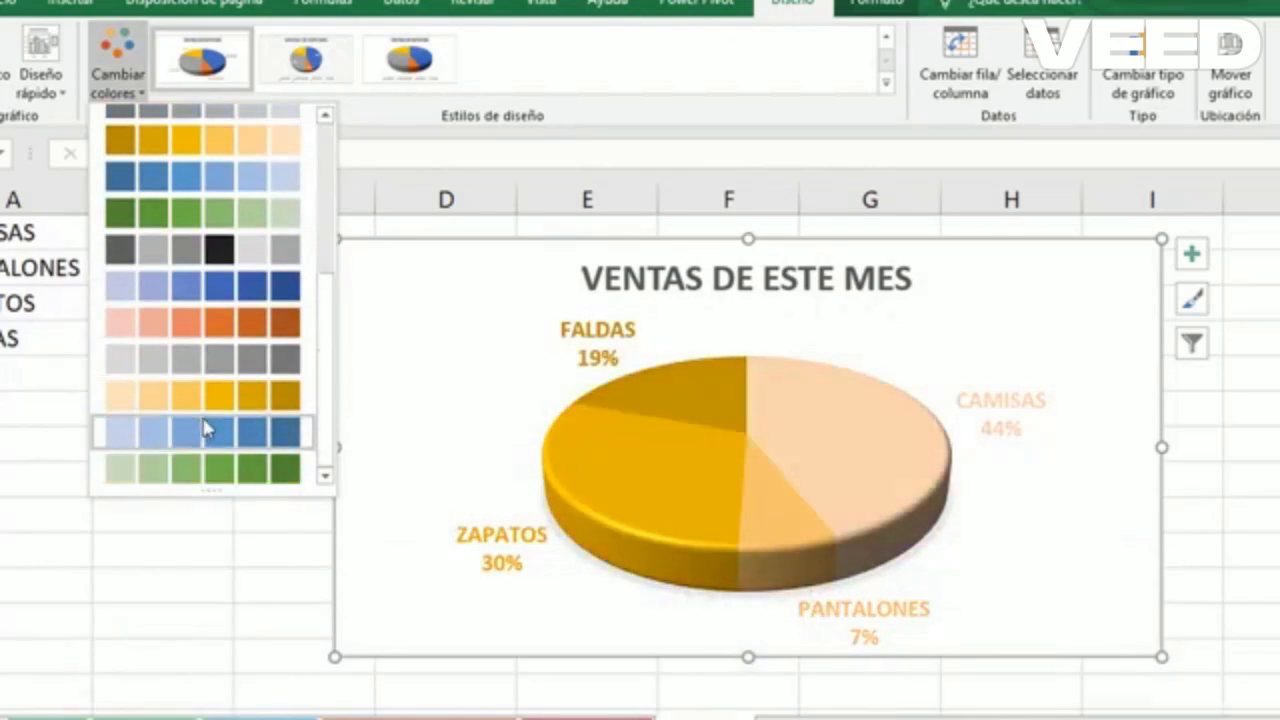
scroll(218, 430, "up", 5)
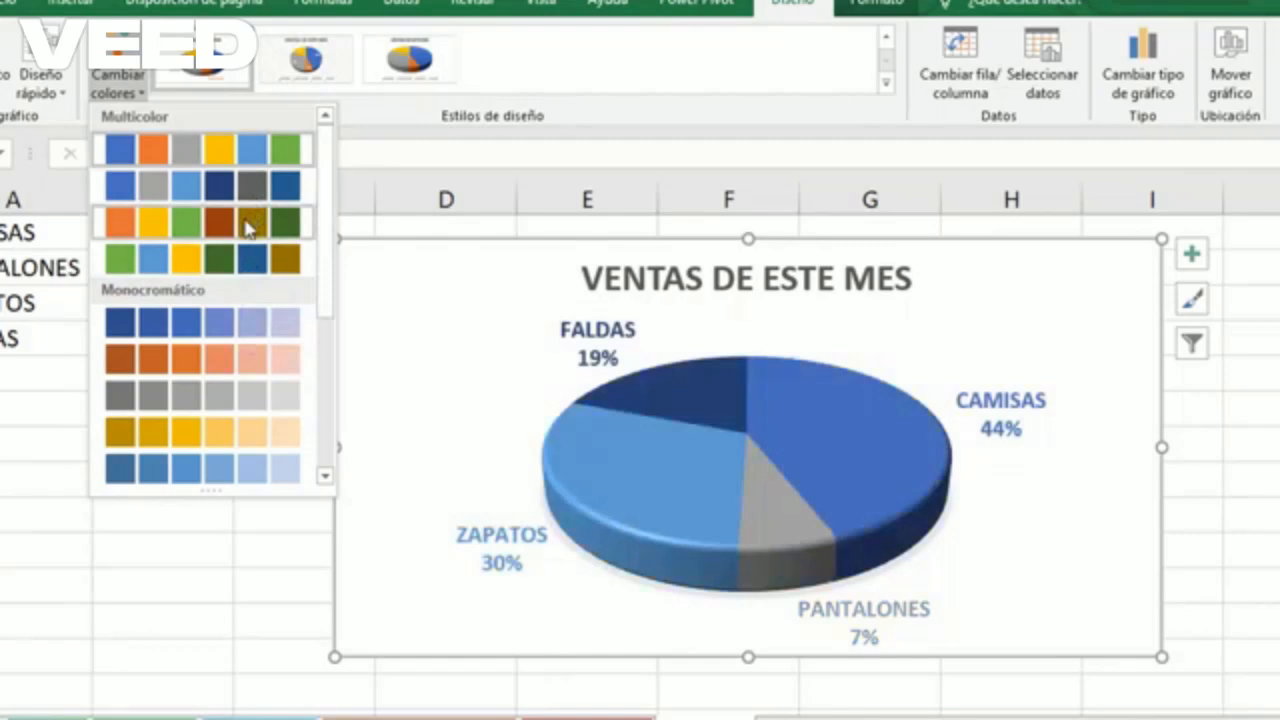
left_click(248, 223)
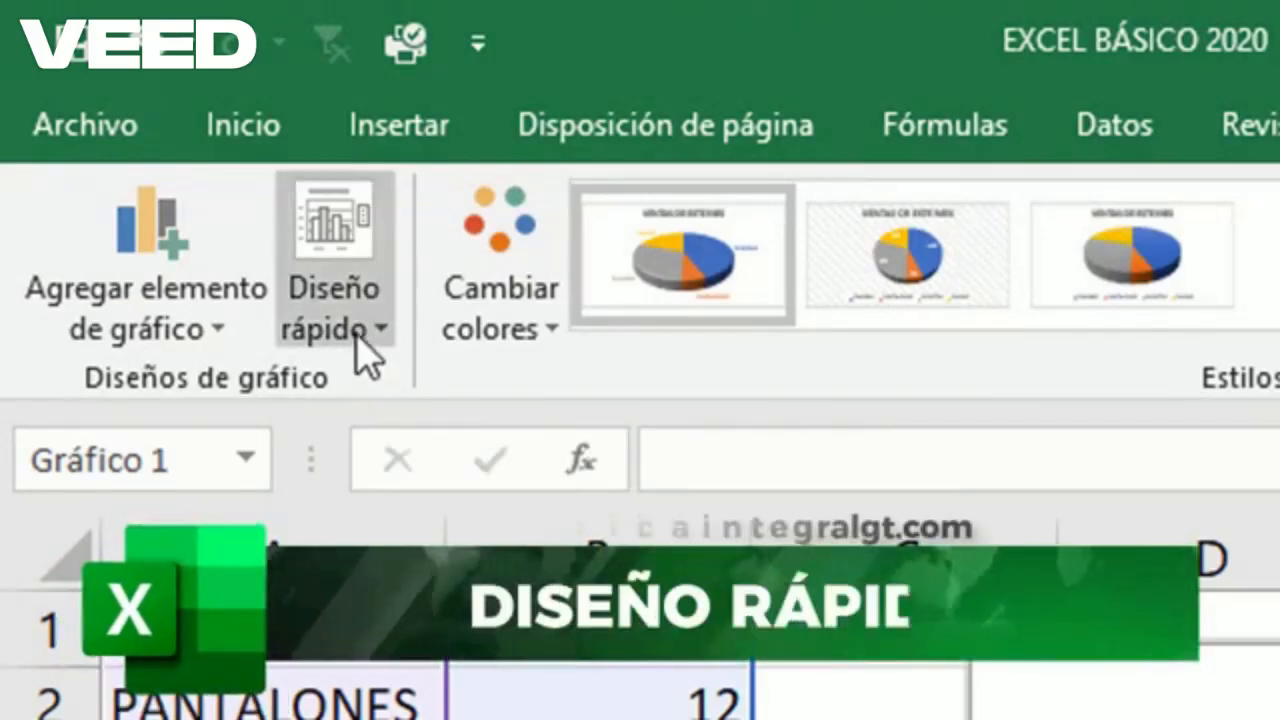
Open the chart's quick layout options, and move the chart down the sheet and back up beside the data table.
left_click(350, 355)
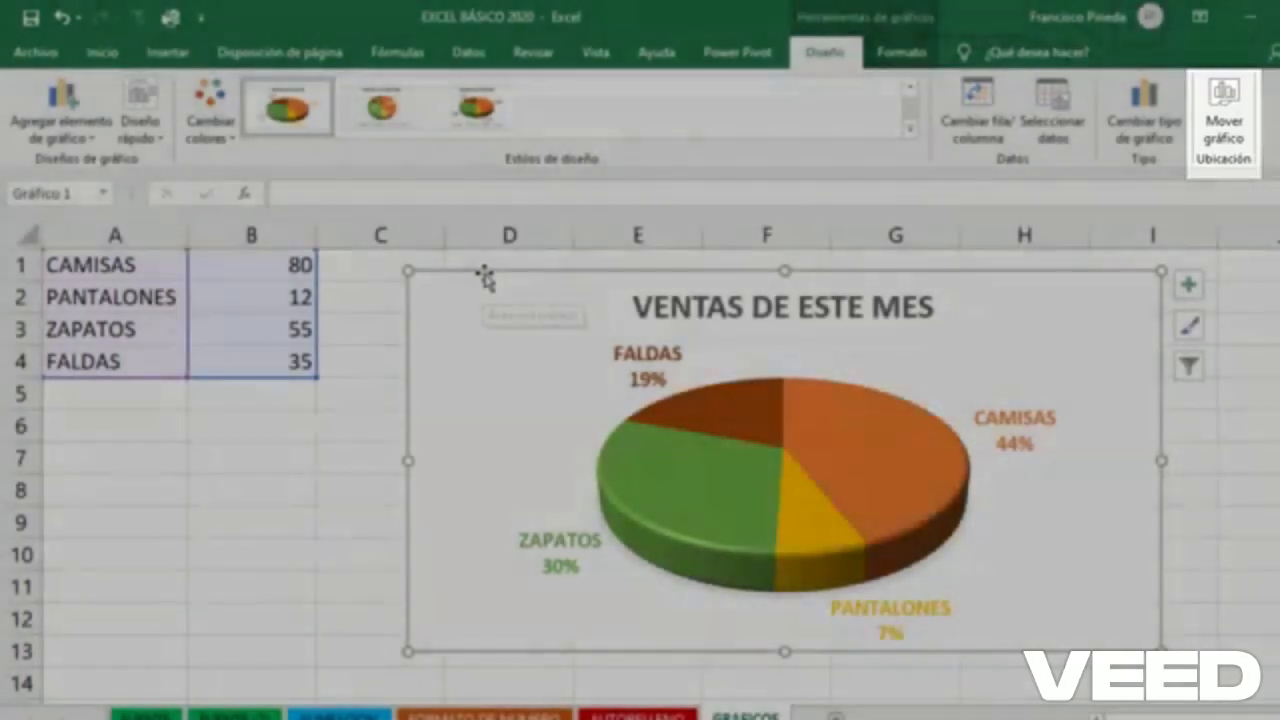
left_click_drag(484, 278, 494, 354)
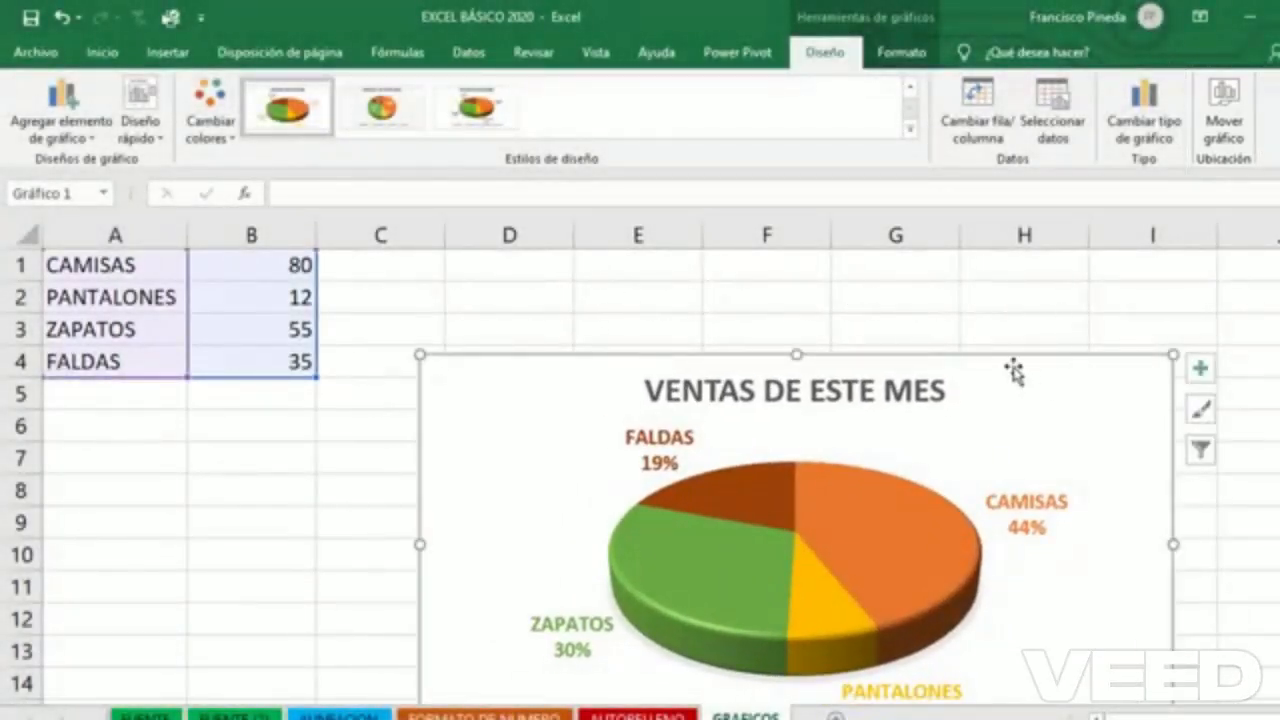
left_click_drag(1012, 365, 966, 293)
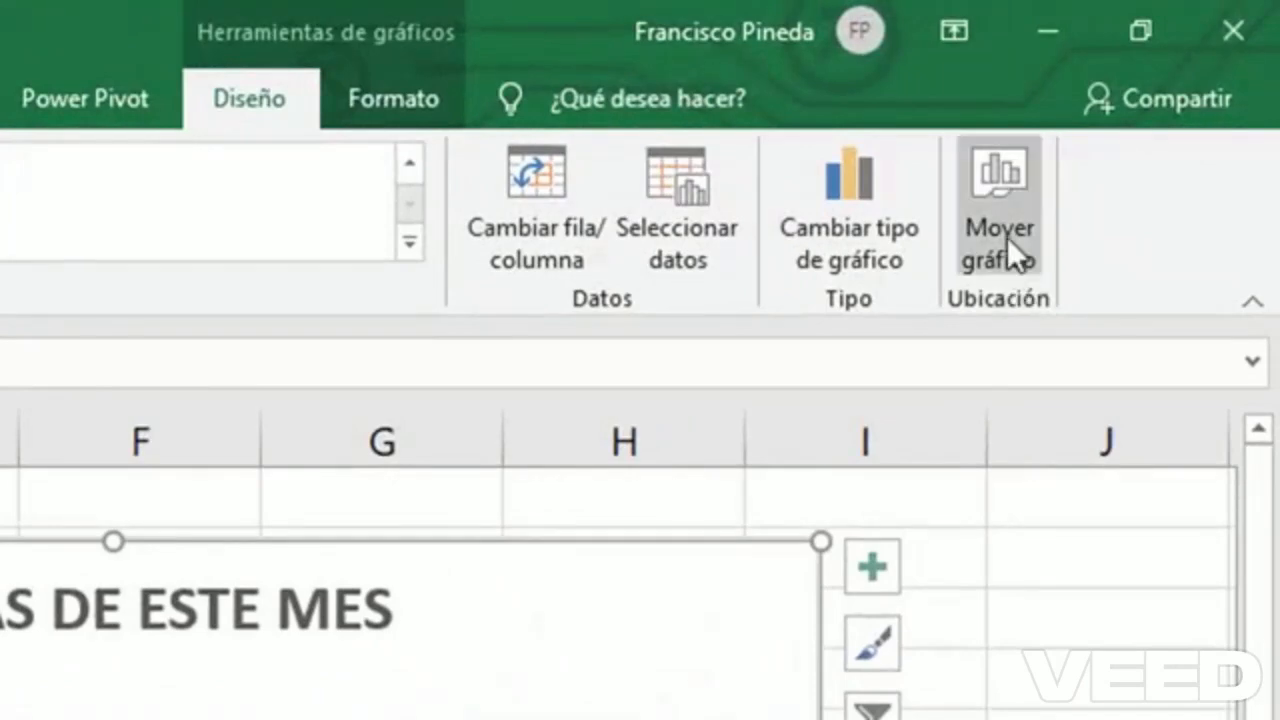
Move the pie chart to its own new sheet named GRAFICO SIMPLE.
left_click(1007, 237)
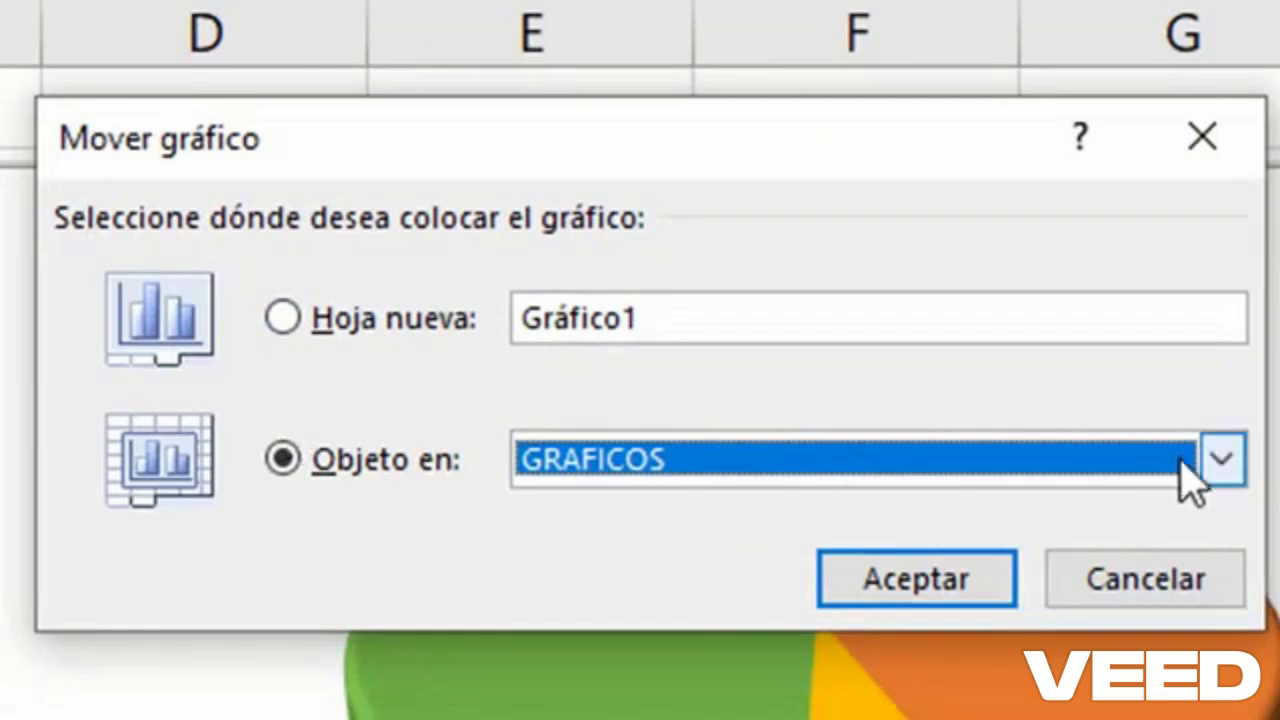
left_click(1220, 462)
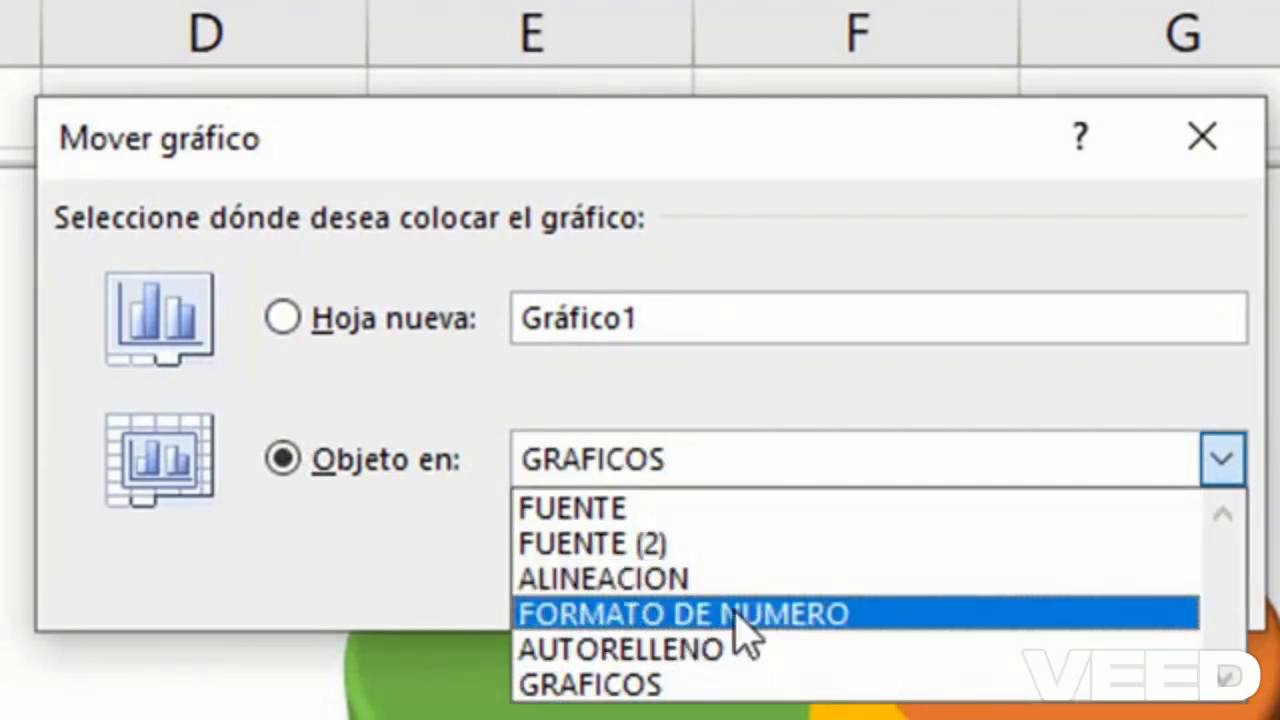
left_click(540, 452)
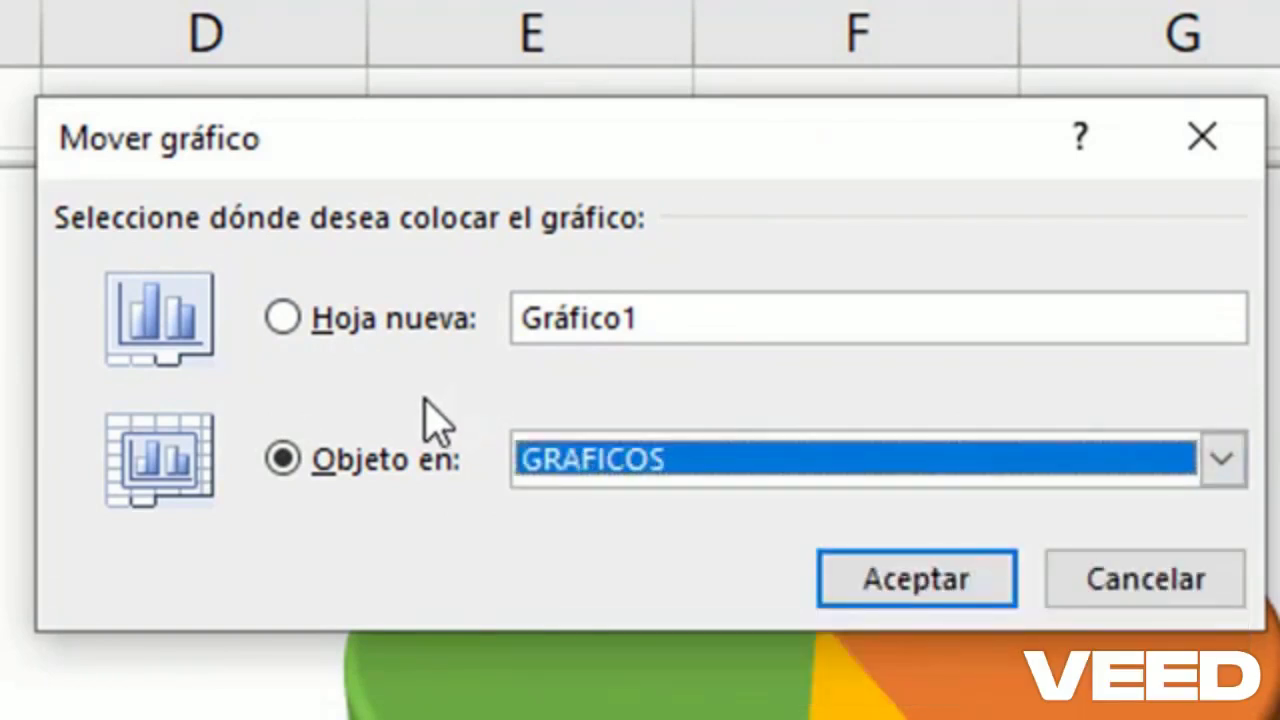
left_click(283, 318)
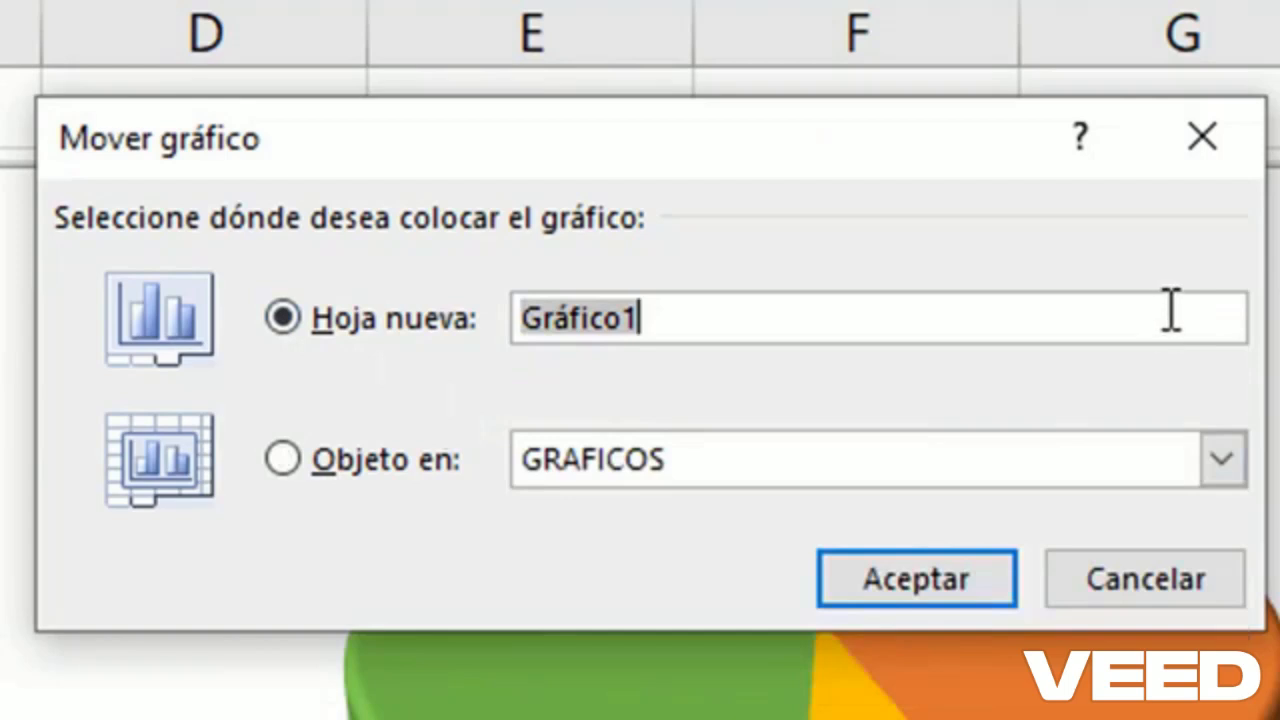
type("GRAFICO SIMPLE")
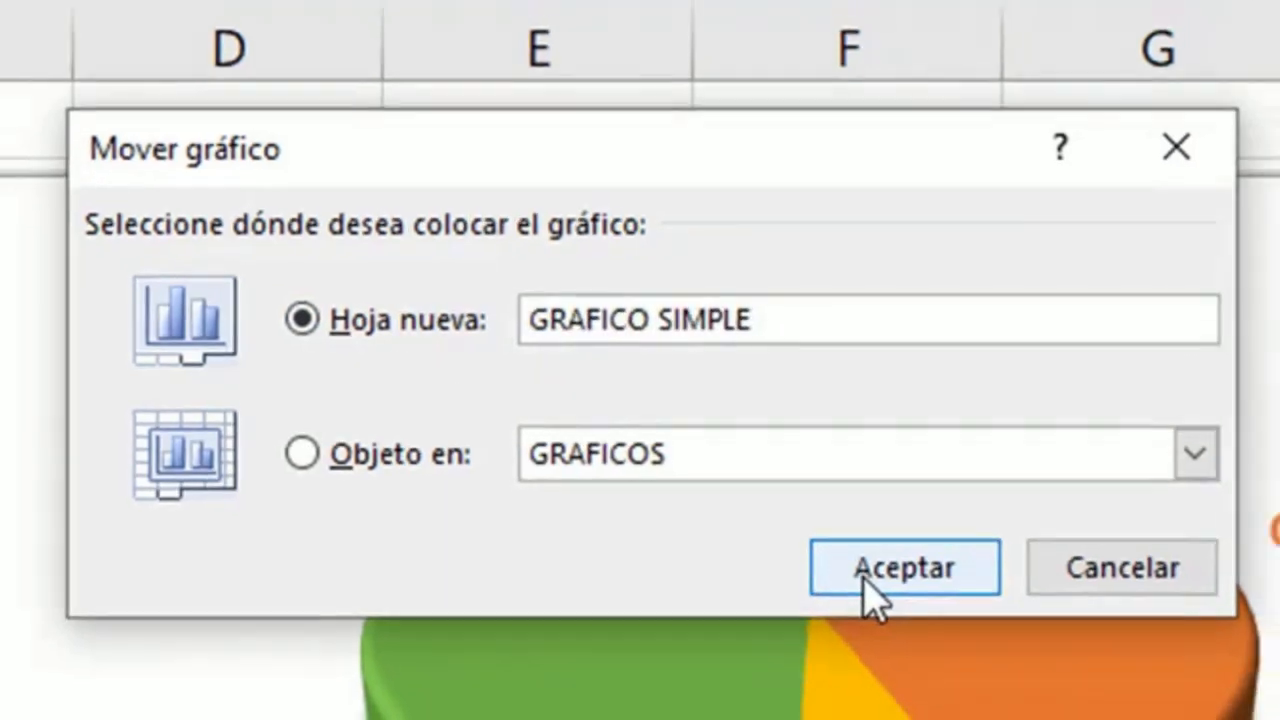
left_click(868, 590)
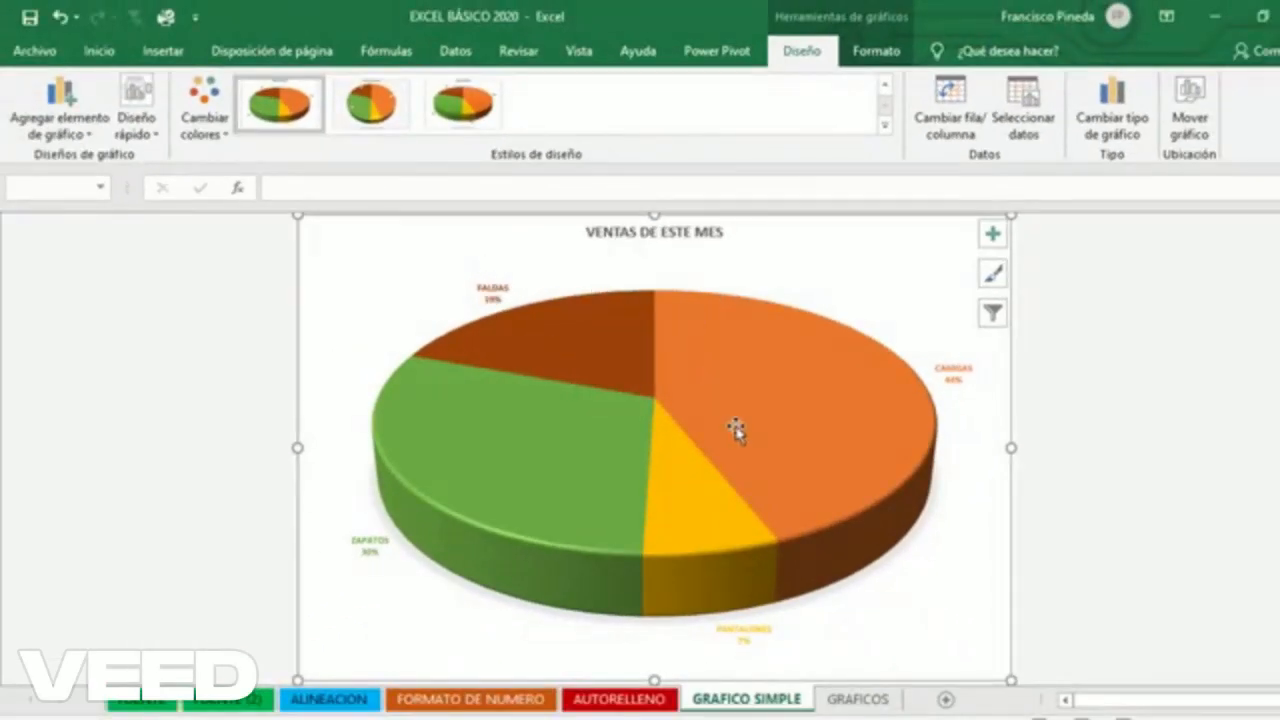
Switch between the GRAFICOS and GRAFICO SIMPLE sheets to check the source table and the relocated chart.
left_click(858, 700)
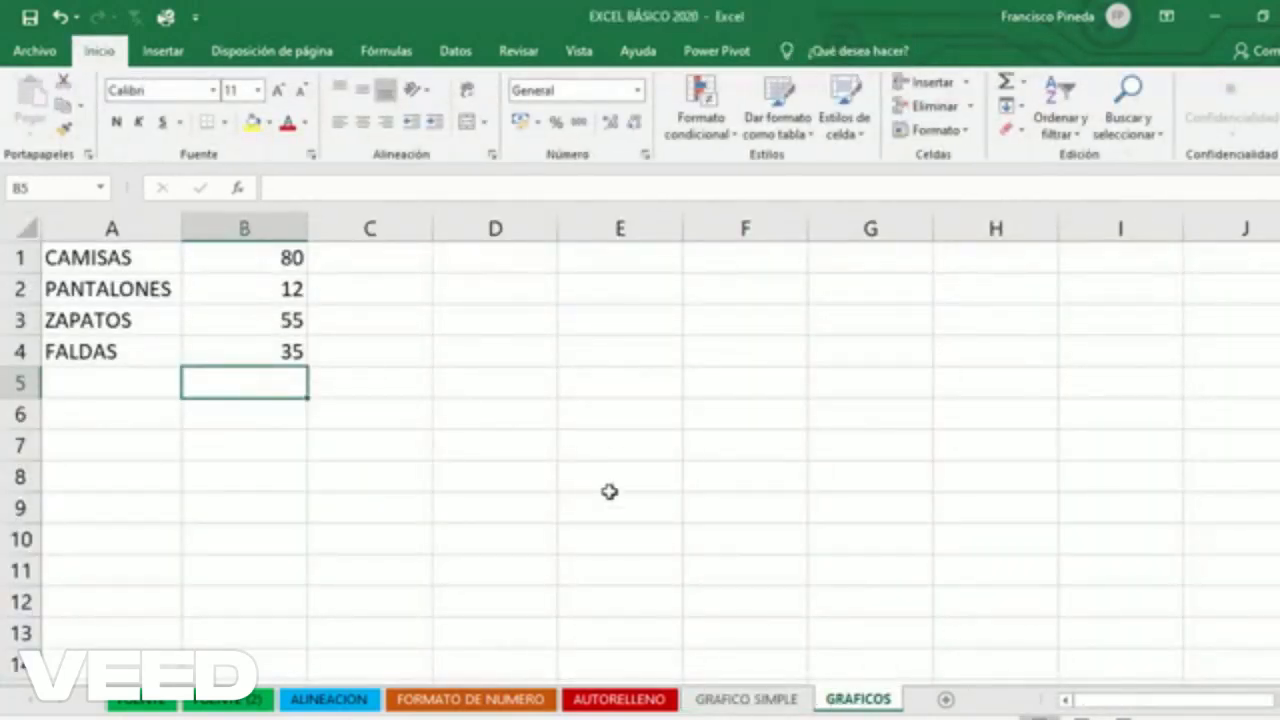
left_click(746, 699)
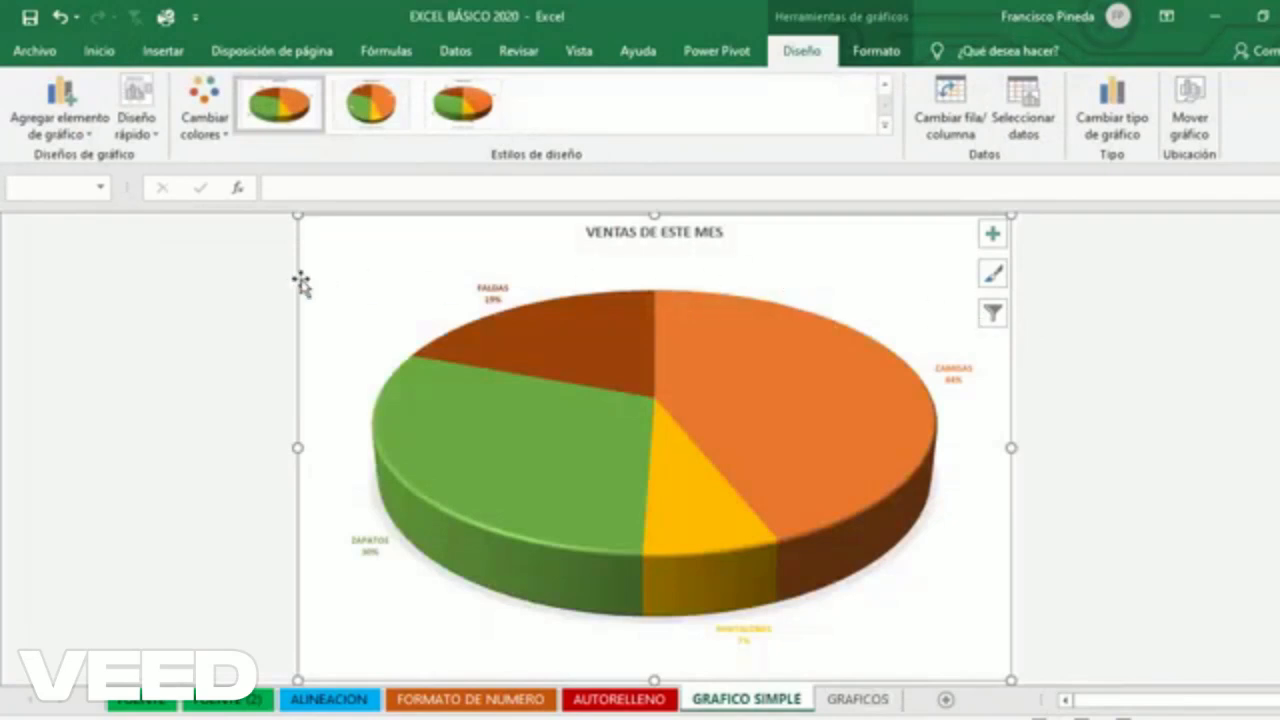
left_click(858, 700)
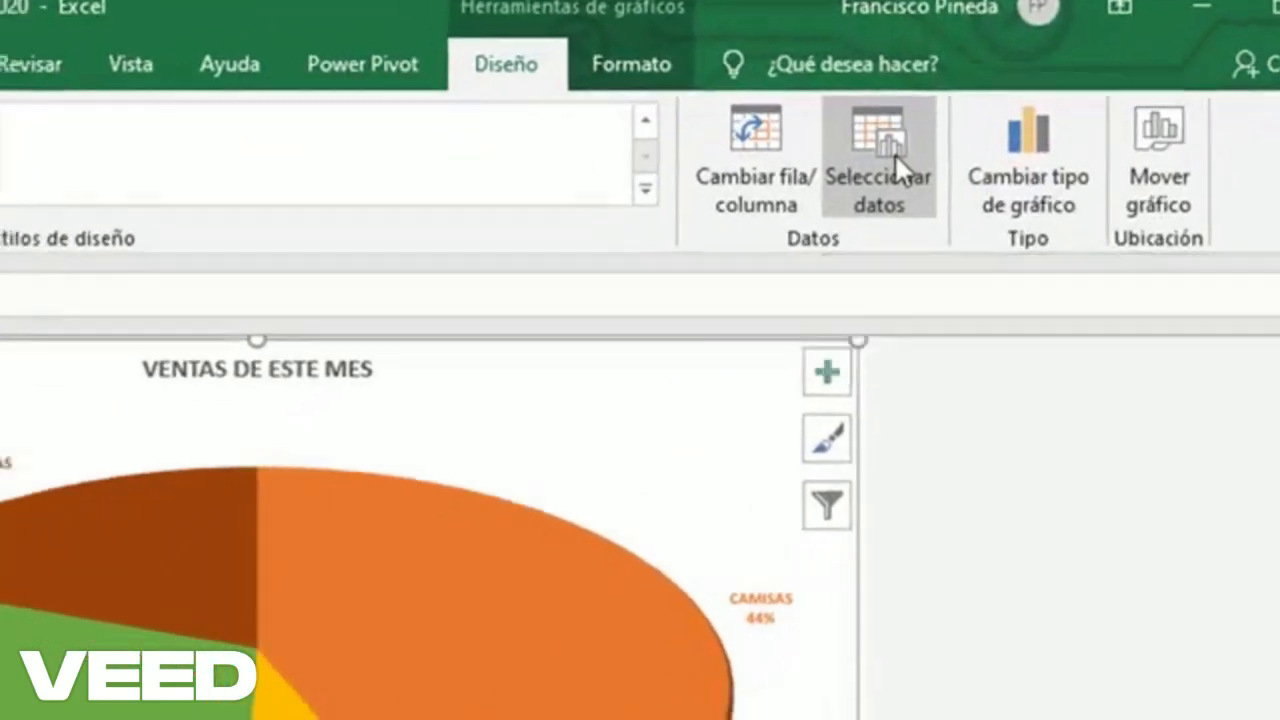
Change the pie chart's source data range to A1:B3 on the GRAFICOS sheet, leaving out the FALDAS row.
left_click(857, 178)
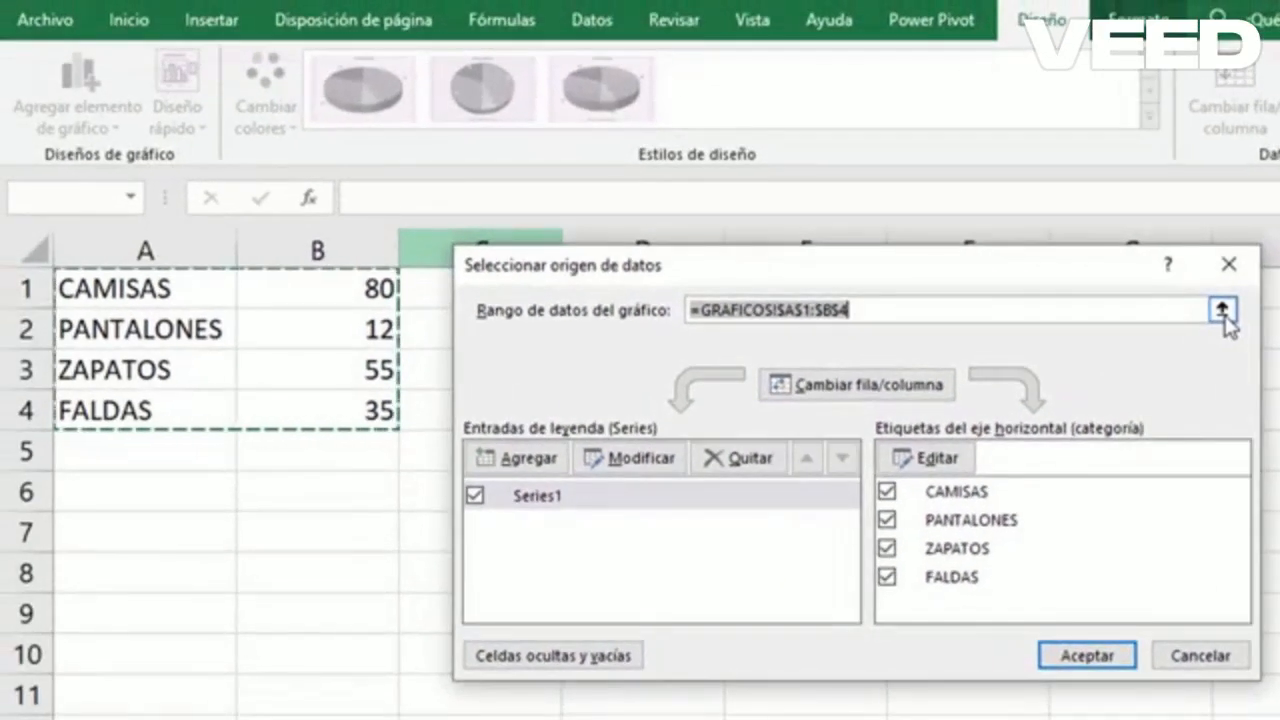
left_click(1066, 201)
left_click_drag(103, 289, 334, 374)
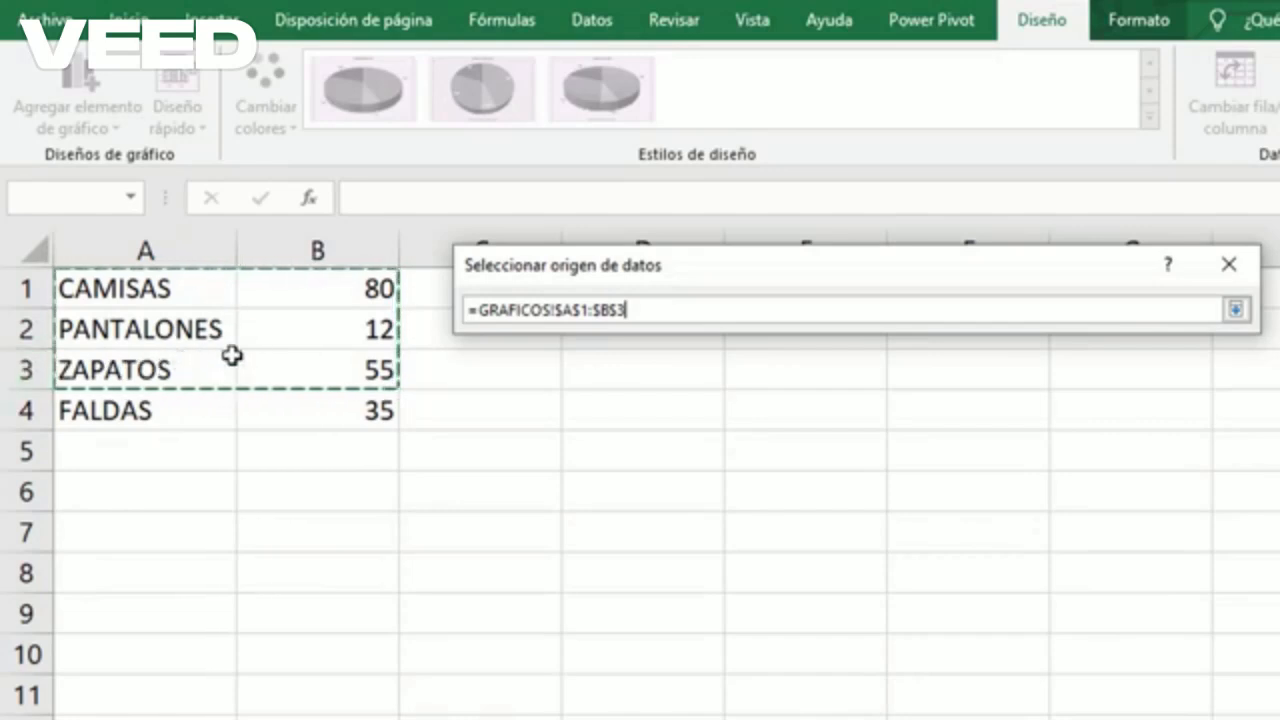
left_click(1236, 312)
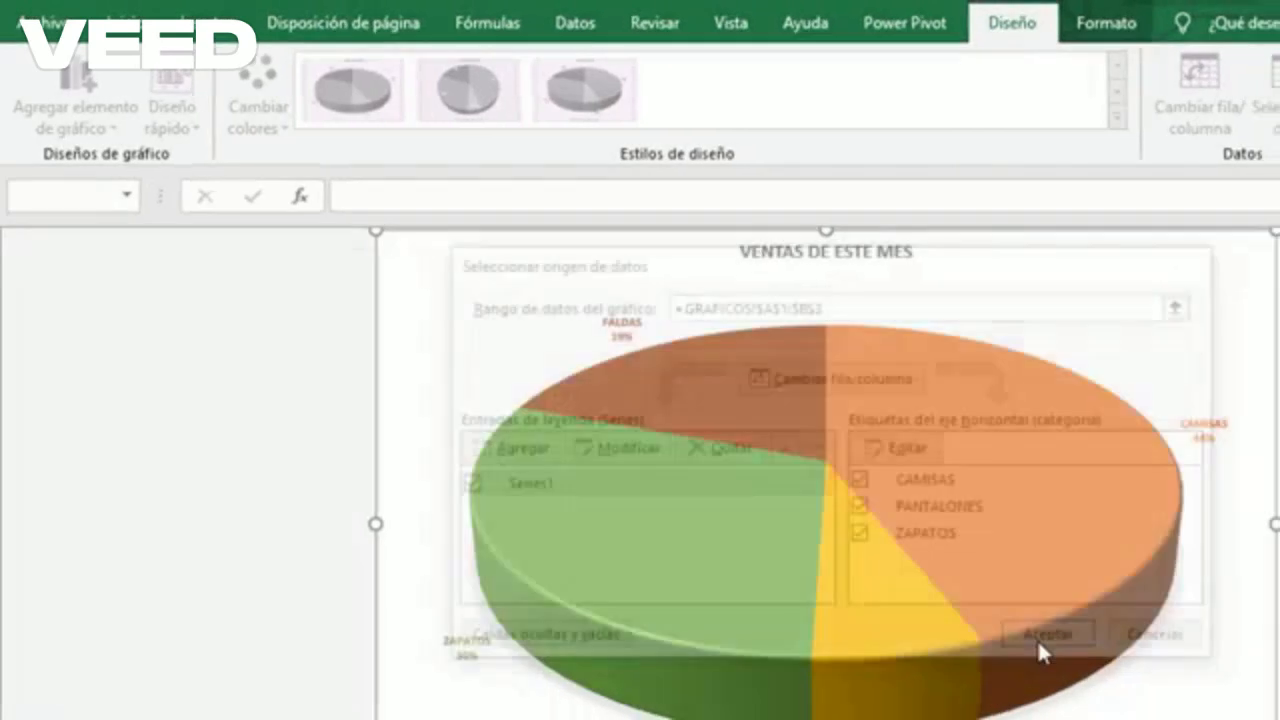